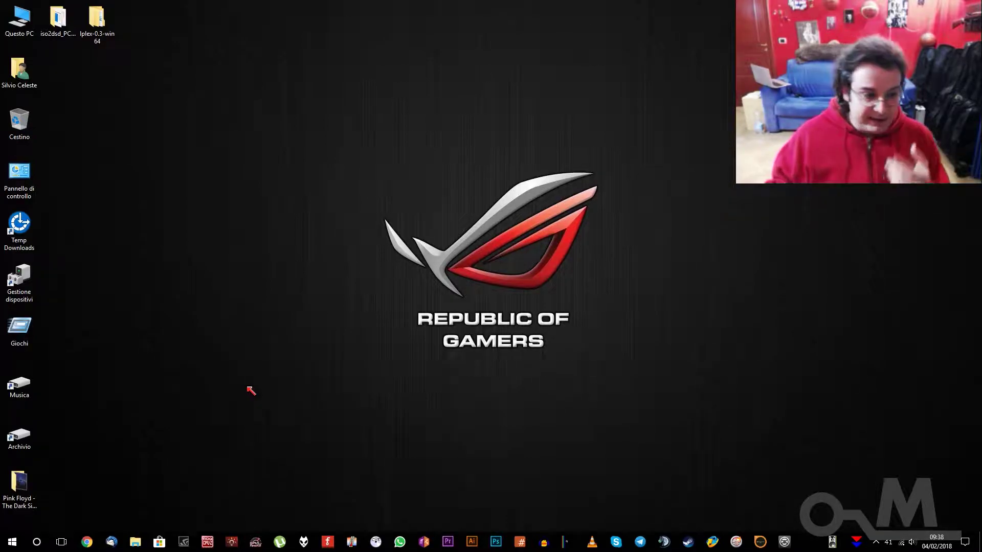
Open the Pink Floyd SACD folder on the desktop, view thumb.jpg, and select the Dark Side Of The Moon ISO file.
double_click(19, 486)
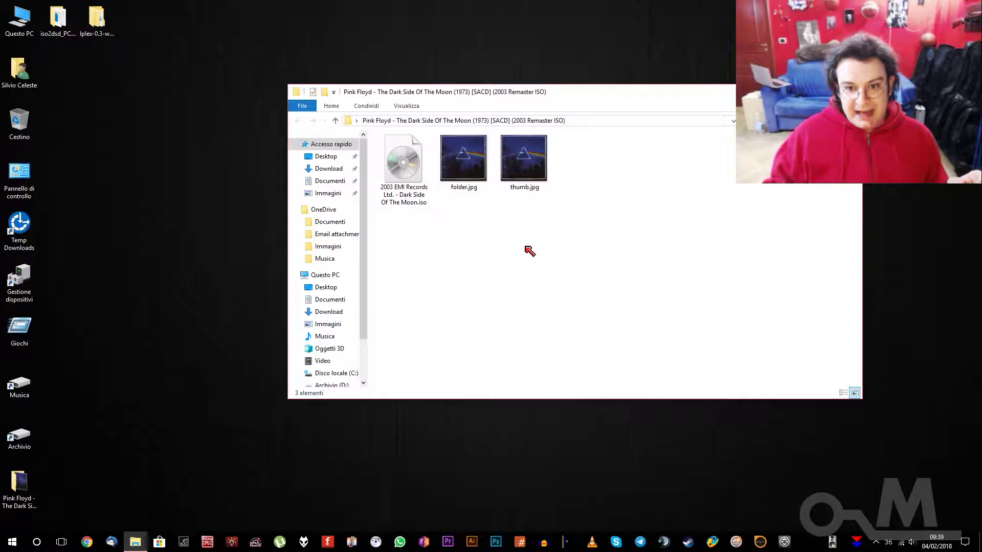
double_click(529, 184)
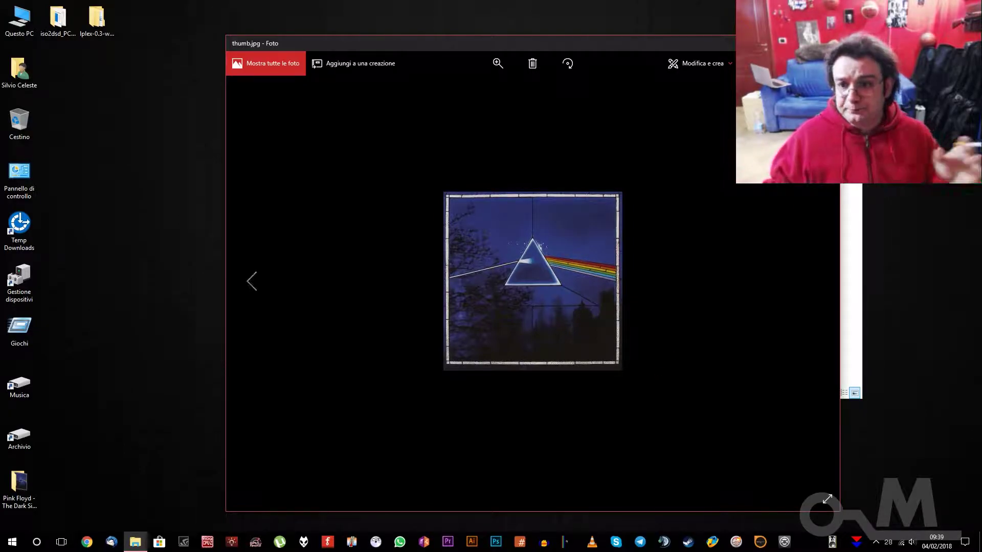
key("alt+F4")
left_click(473, 246)
left_click(399, 192)
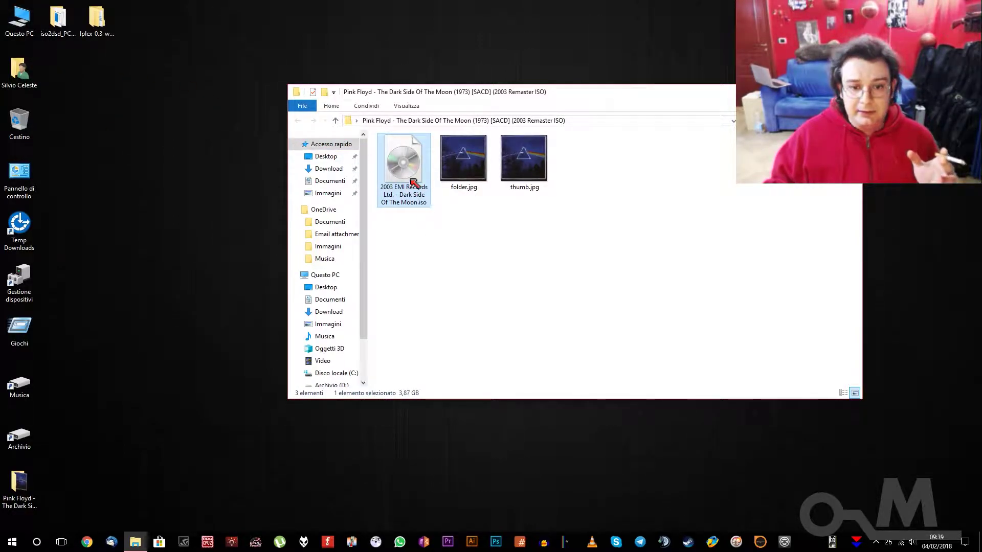
Open the iso2dsd_PC_v7 folder from the desktop and launch iso2dsd_gui.exe.
left_click(60, 28)
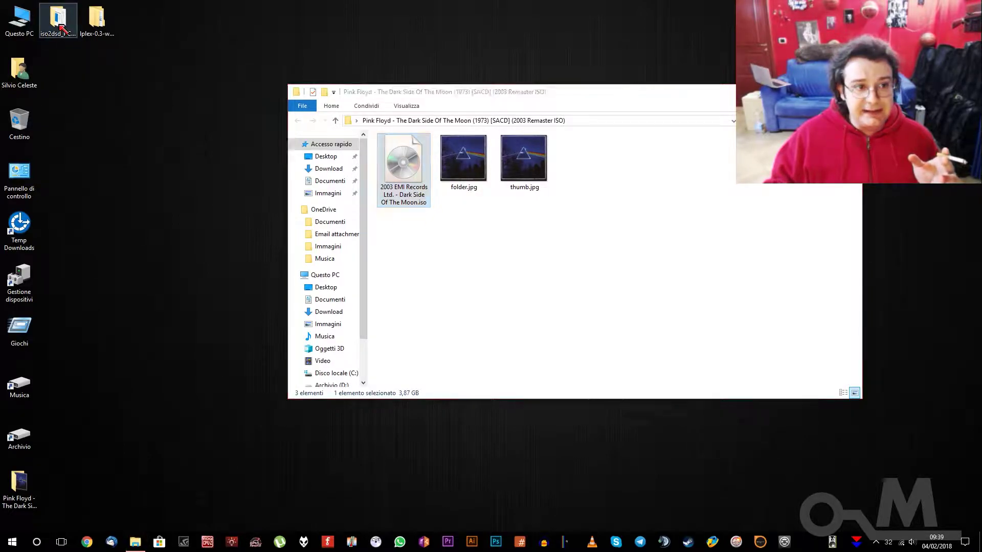
double_click(61, 28)
left_click_drag(432, 103, 635, 106)
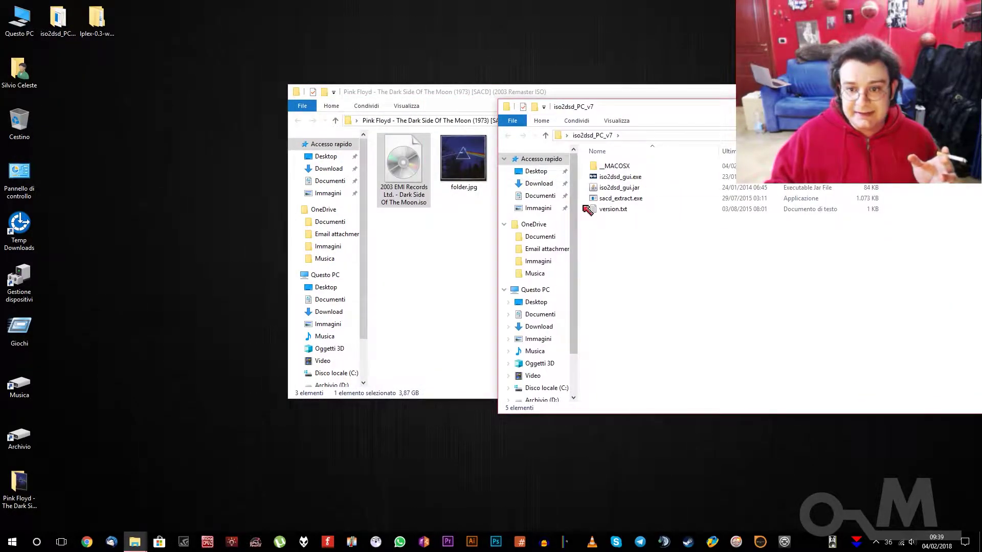
double_click(621, 177)
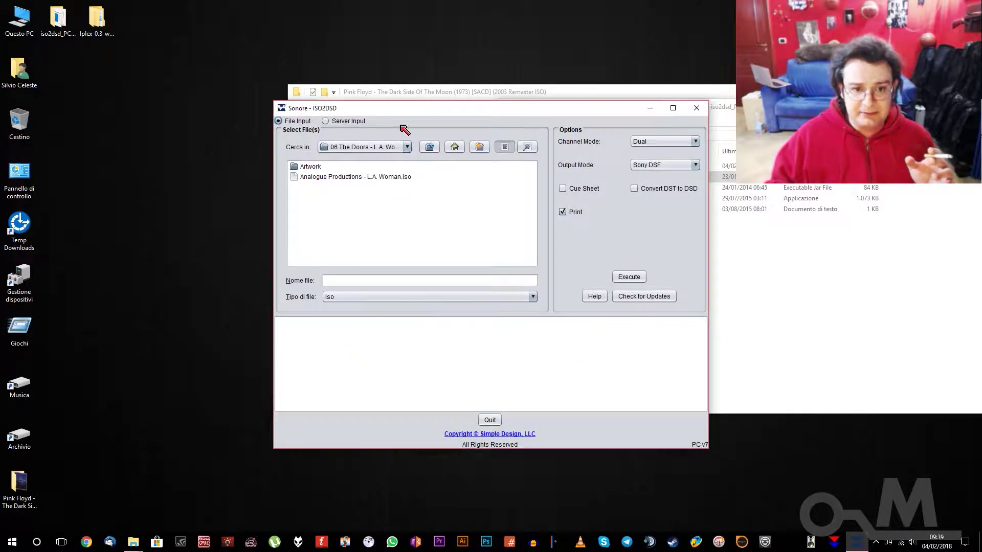
Choose 2003 EMI Records Ltd. - Dark Side Of The Moon.iso from the desktop's Pink Floyd folder as the input file.
left_click(407, 147)
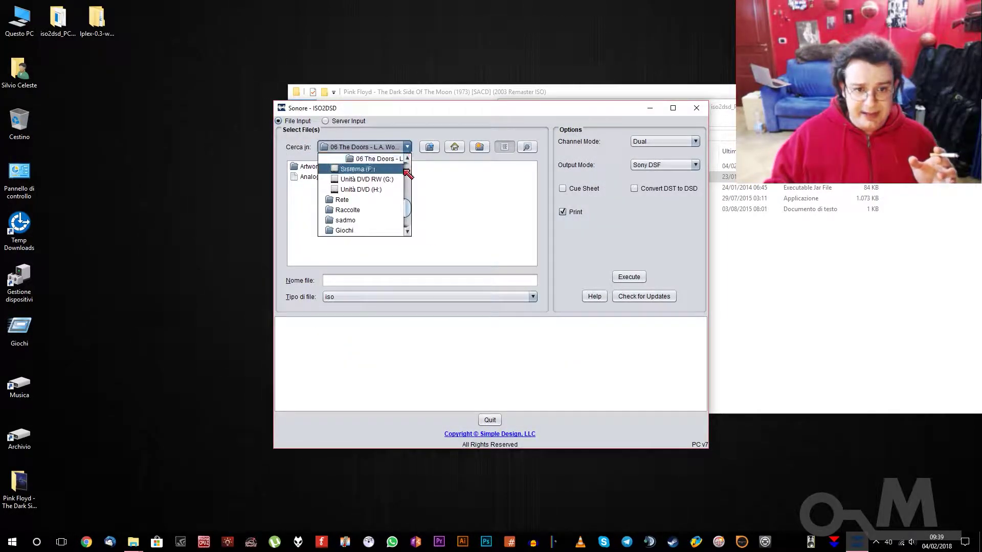
scroll(407, 173, "up", 5)
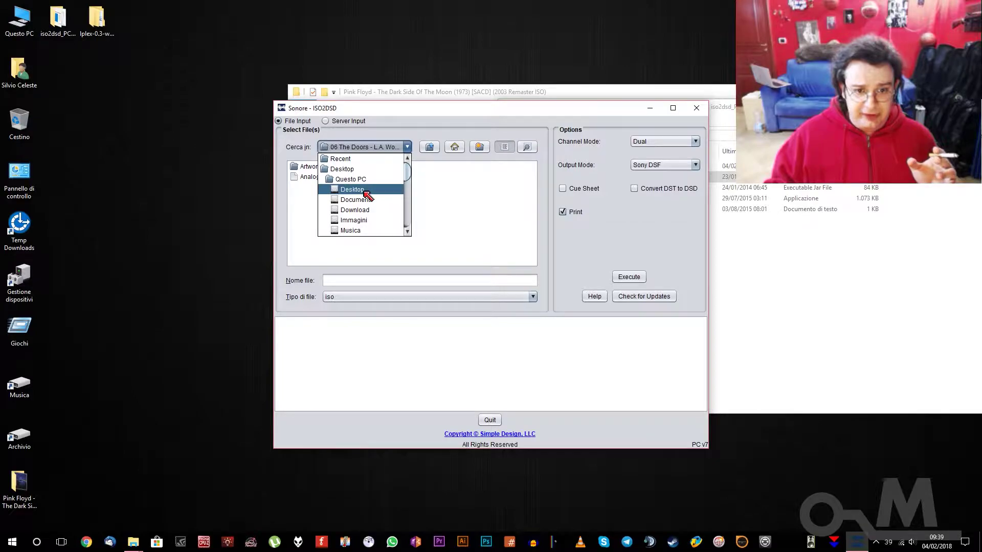
left_click(344, 189)
double_click(334, 179)
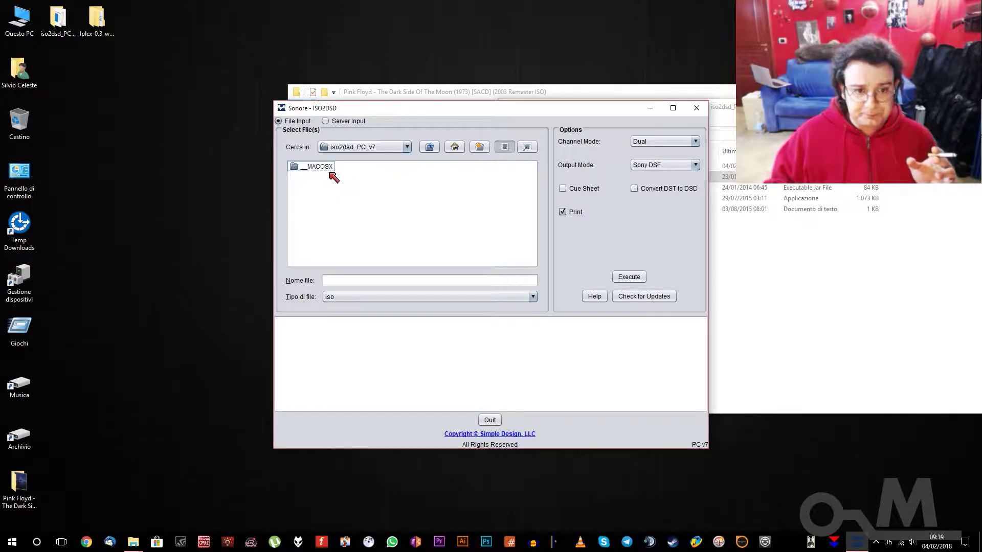
left_click(430, 146)
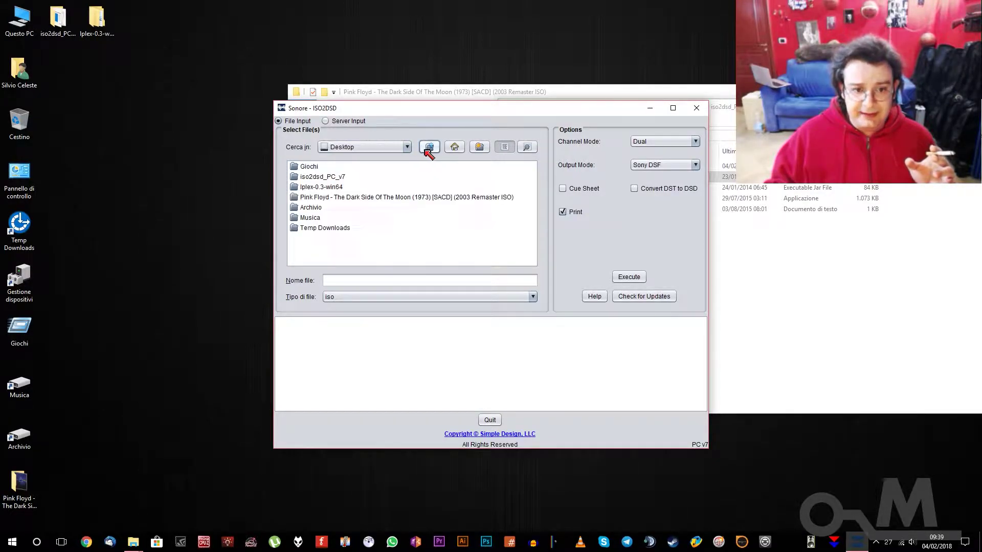
double_click(339, 198)
left_click(337, 171)
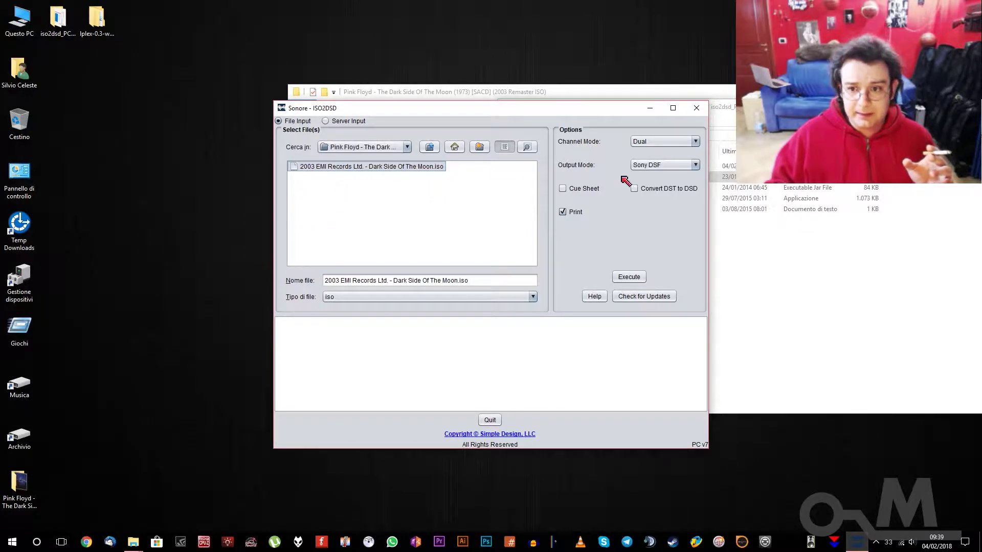
Choose Sony DSF as the output mode, run the ISO extraction, and review its log.
left_click(669, 166)
left_click(661, 199)
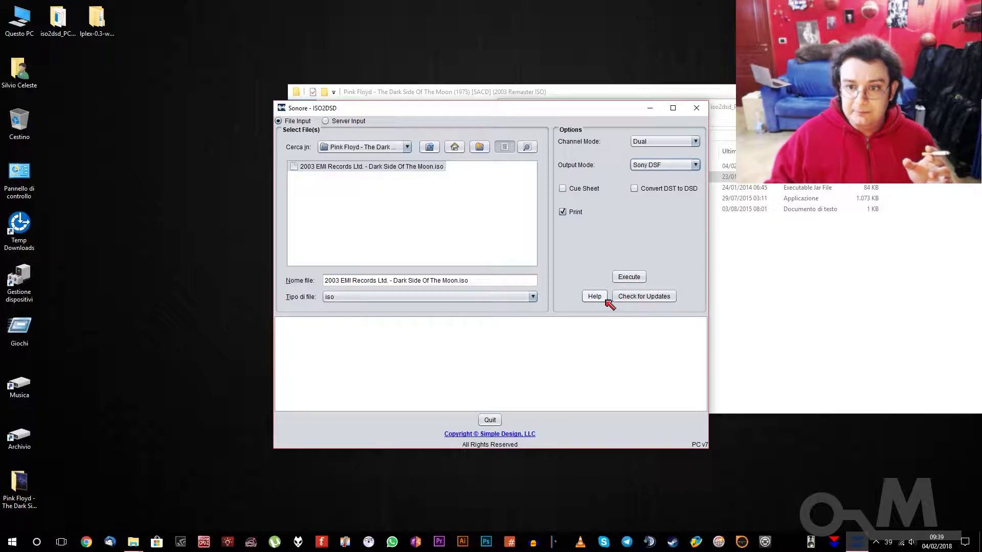
left_click(631, 278)
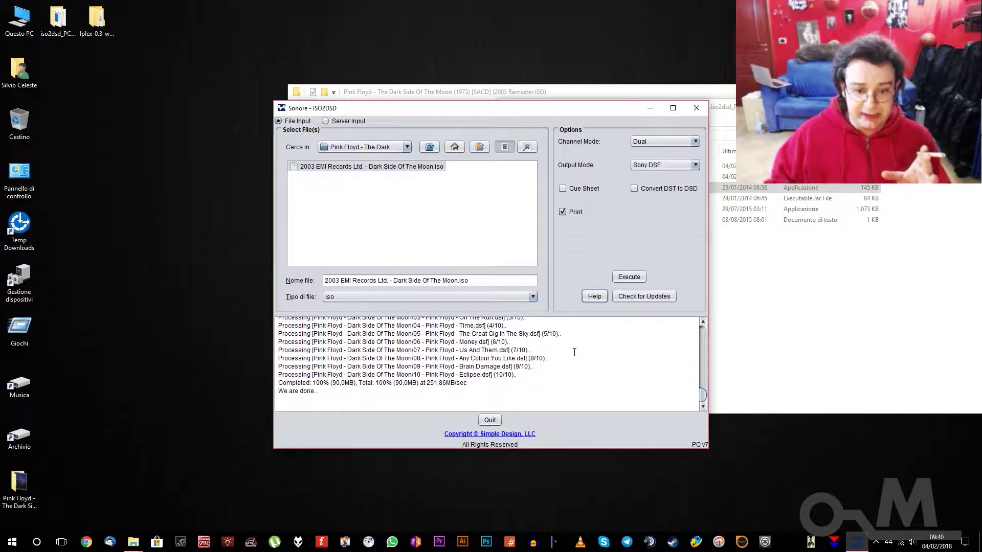
scroll(567, 361, "up", 1)
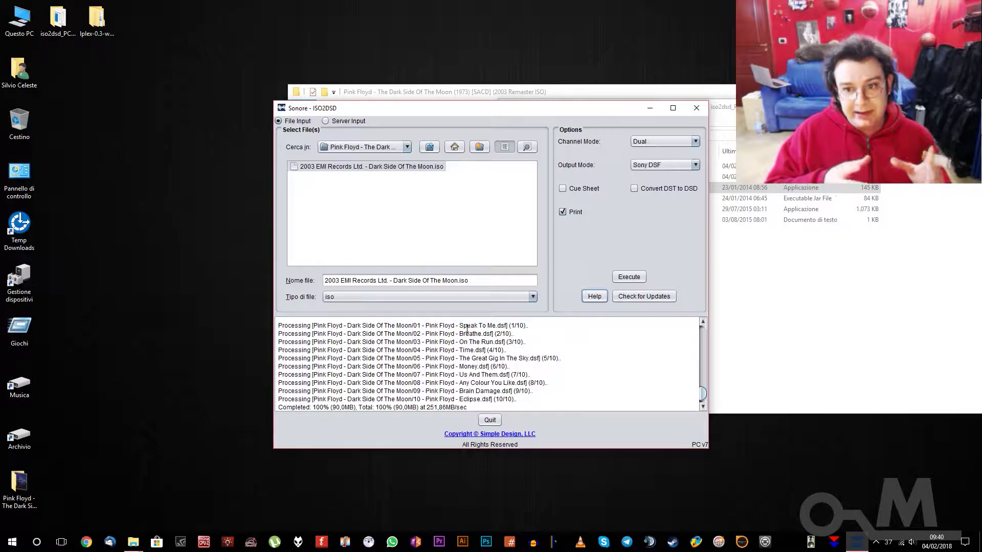
Close the ISO2DSD program and both open folder windows.
left_click(697, 108)
left_click_drag(747, 108, 618, 136)
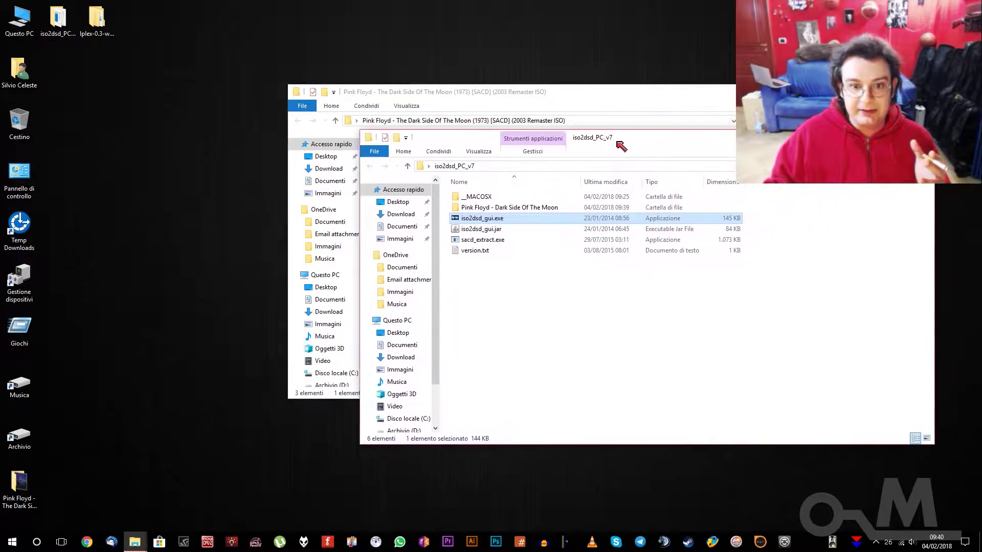
key("alt+F4")
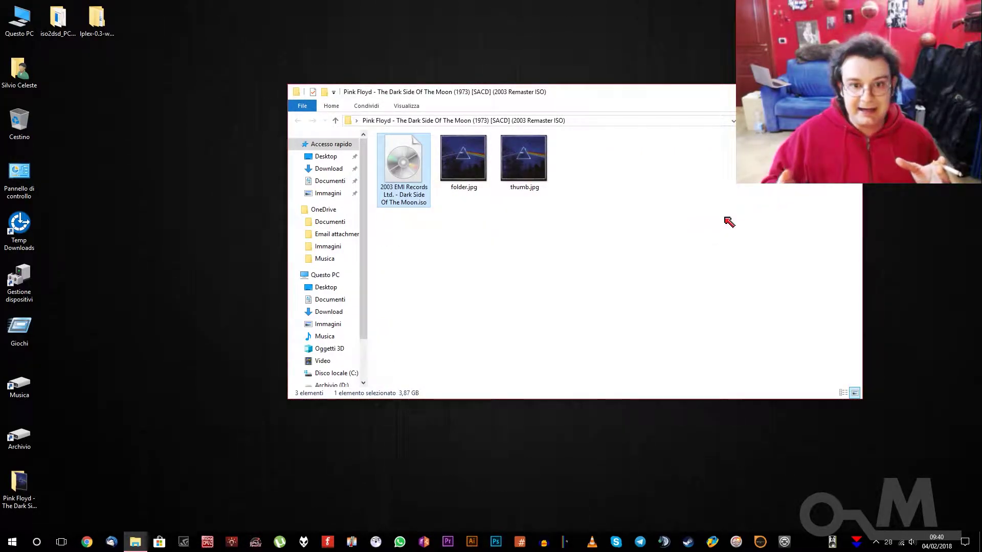
key("alt+F4")
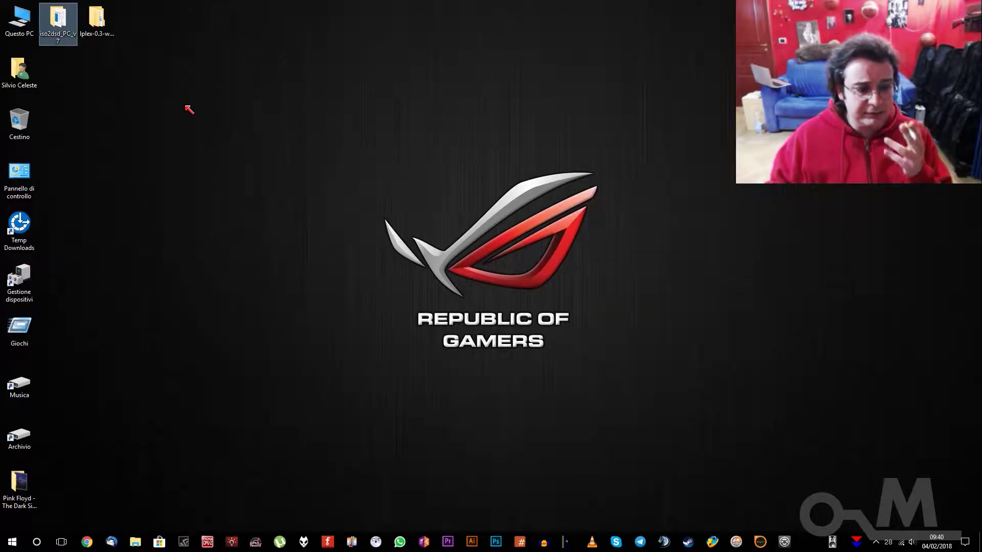
Open the extracted Pink Floyd - Dark Side Of The Moon folder inside iso2dsd_PC_v7 and select the first DSF track.
double_click(58, 21)
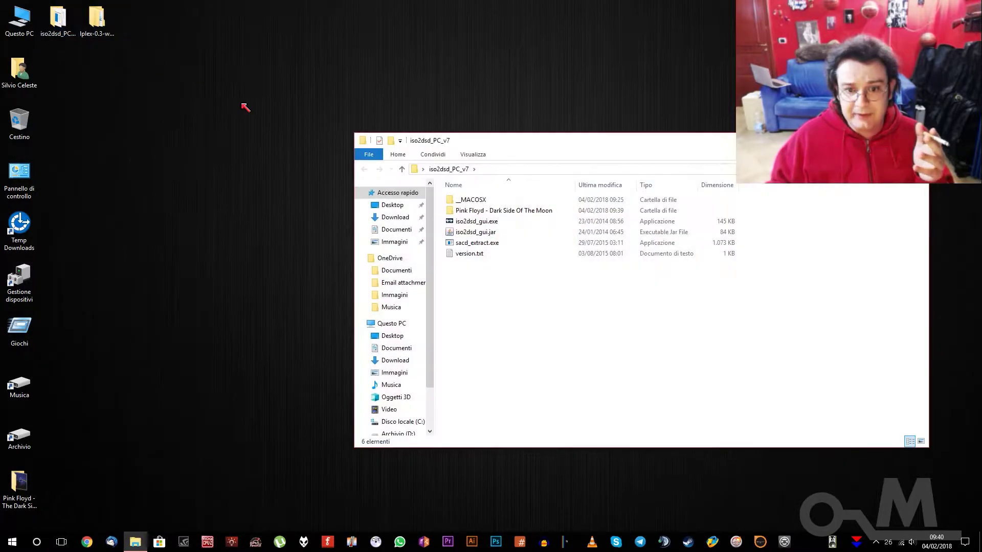
double_click(532, 210)
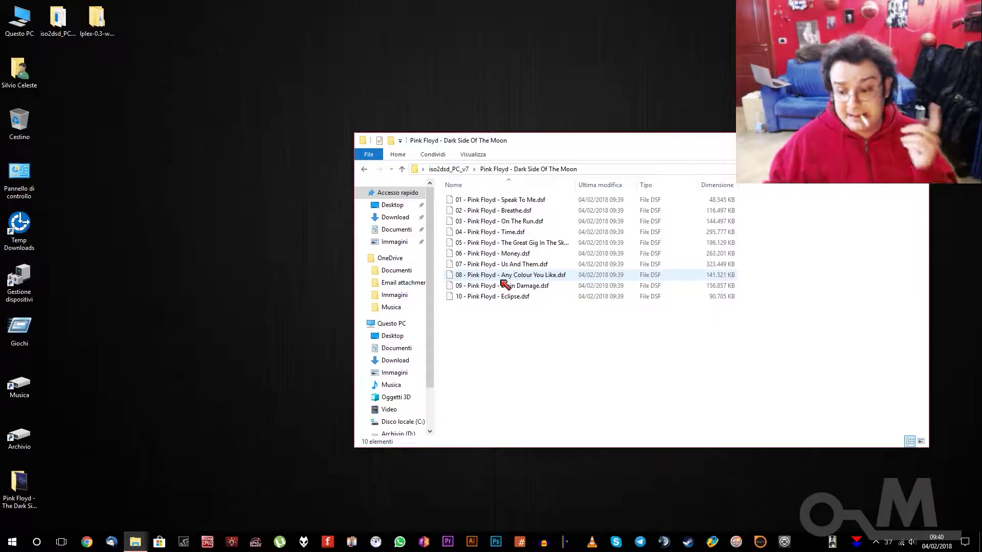
left_click(508, 201)
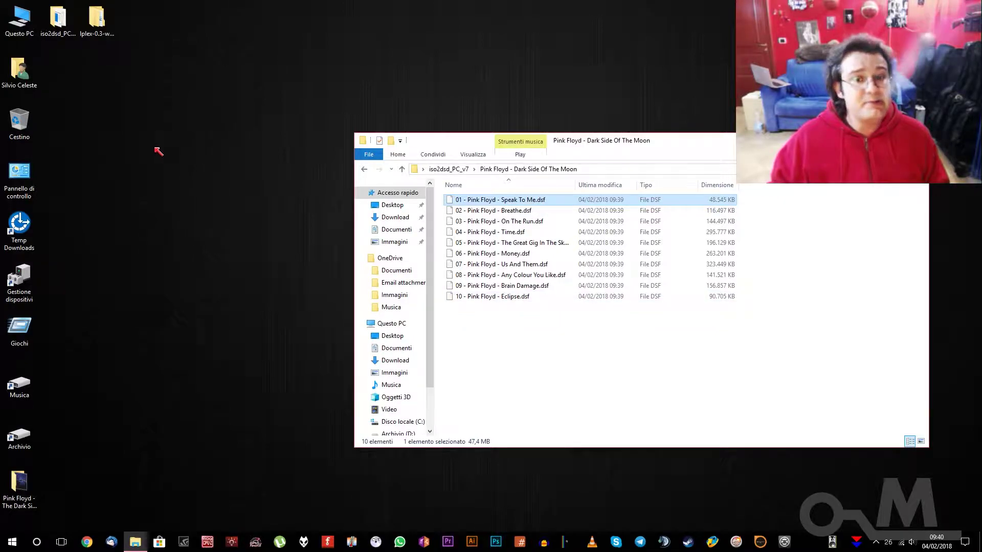
Create a new folder on the desktop and move all ten extracted DSF tracks into it.
right_click(103, 98)
mouse_move(169, 185)
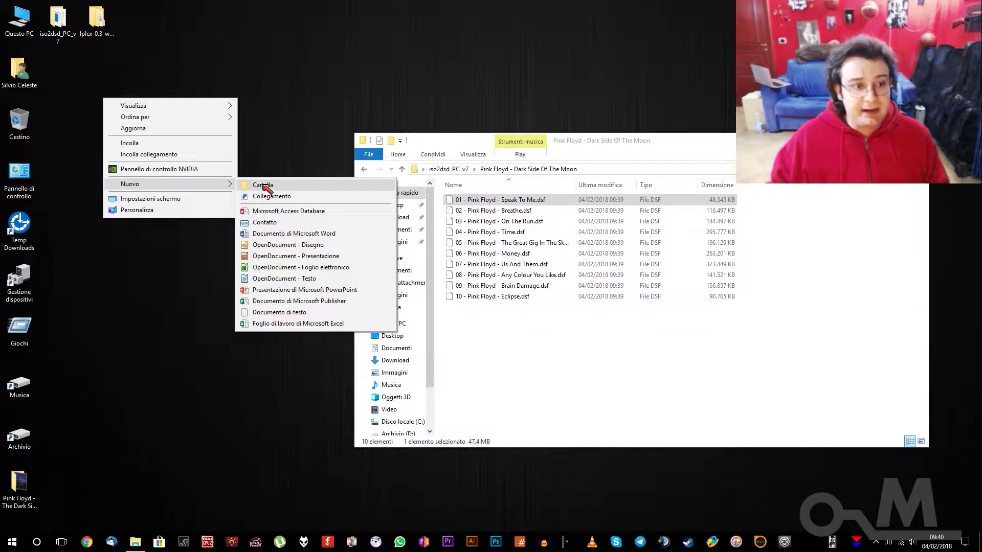
left_click(262, 191)
left_click(509, 203)
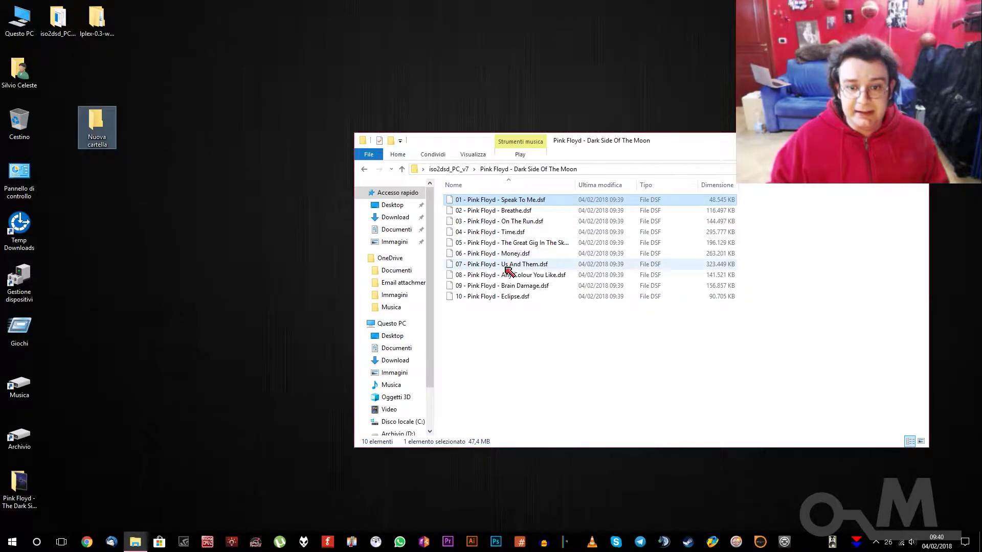
left_click(501, 296, "shift")
left_click_drag(500, 202, 115, 142)
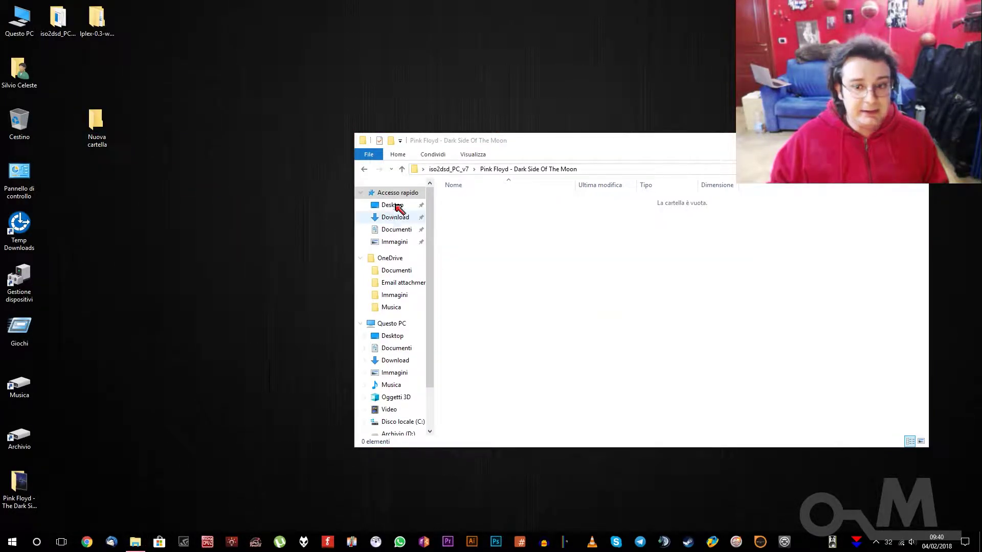
Delete the emptied Pink Floyd - Dark Side Of The Moon folder from iso2dsd_PC_v7 and empty the recycle bin.
left_click(404, 168)
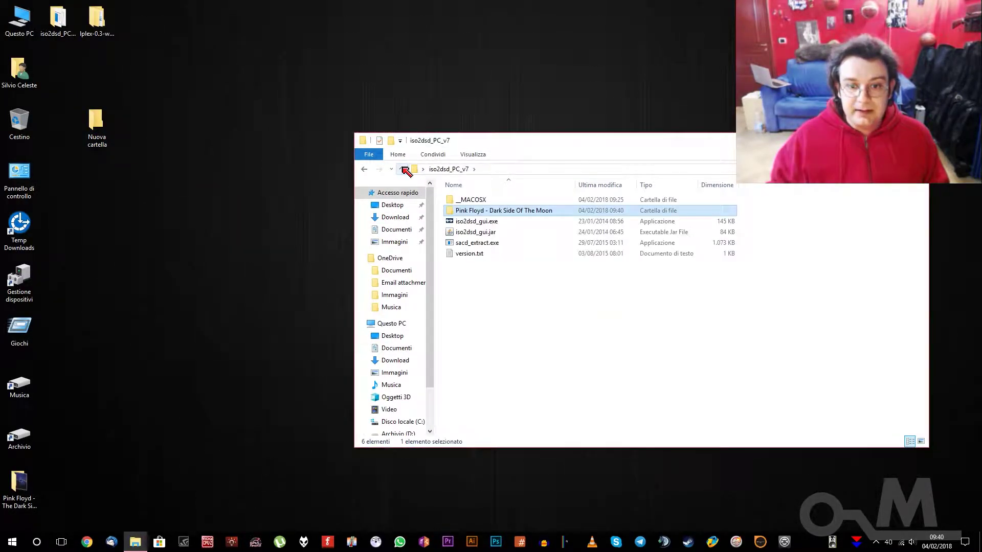
right_click(468, 212)
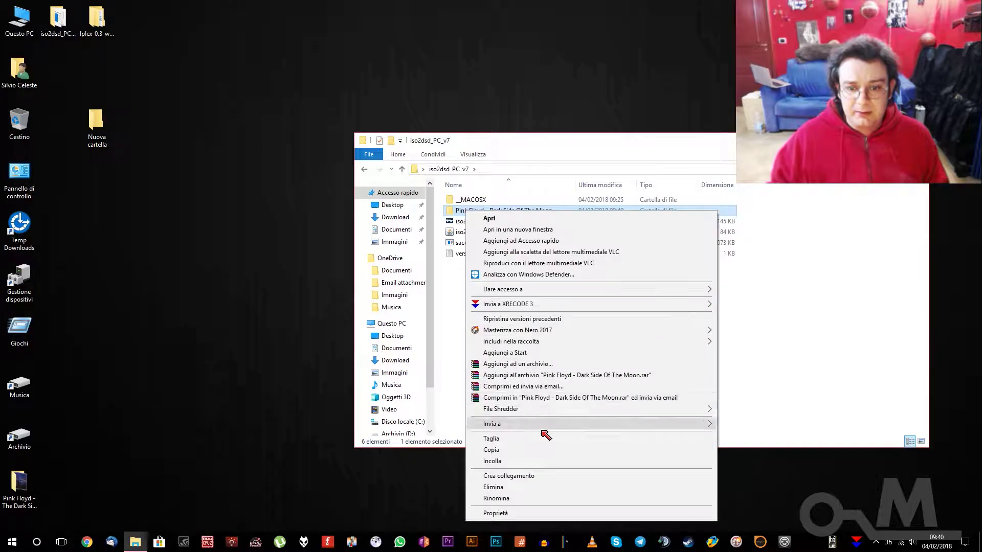
left_click(537, 492)
key("super+d")
right_click(19, 121)
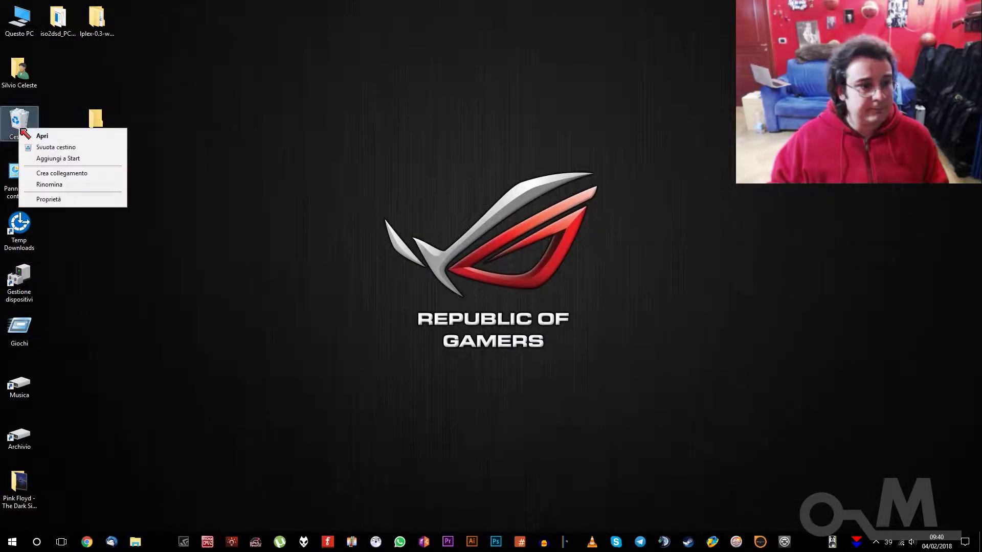
left_click(51, 147)
left_click(534, 313)
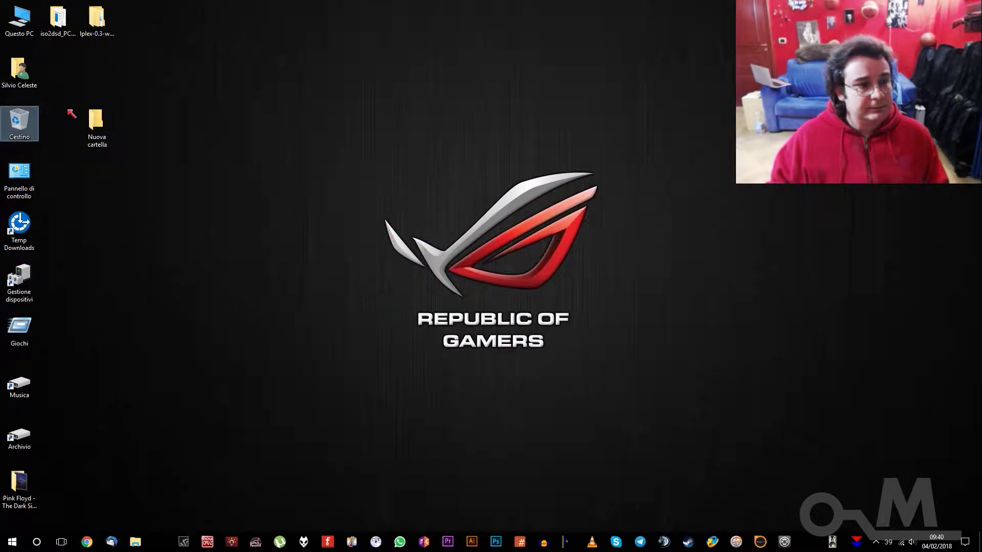
Move the Nuova cartella folder directly below the iso2dsd_PC_v7 icon on the desktop and open it.
left_click_drag(95, 123, 67, 77)
double_click(58, 71)
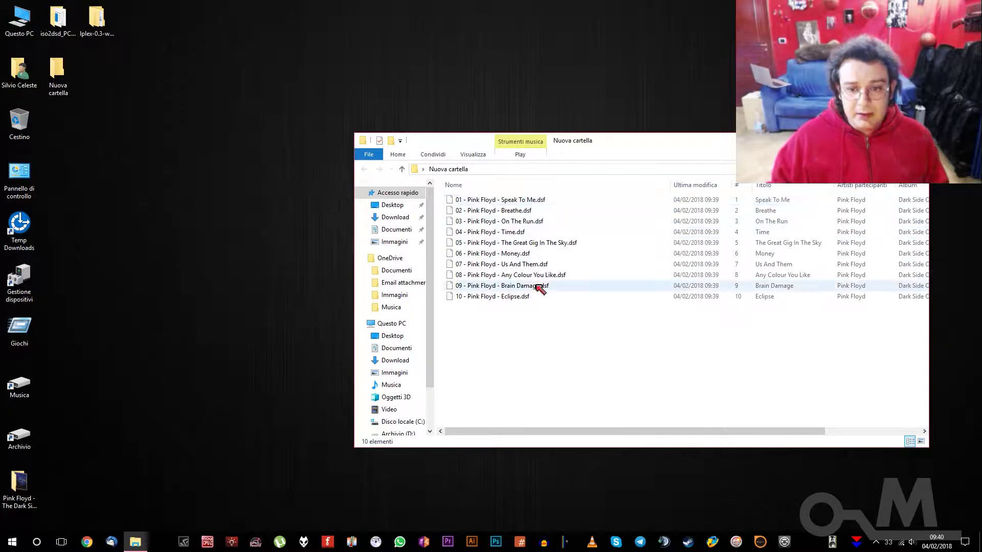
Launch dBpoweramp Music Converter and load all ten DSF tracks from the desktop's Nuova cartella folder.
left_click(833, 544)
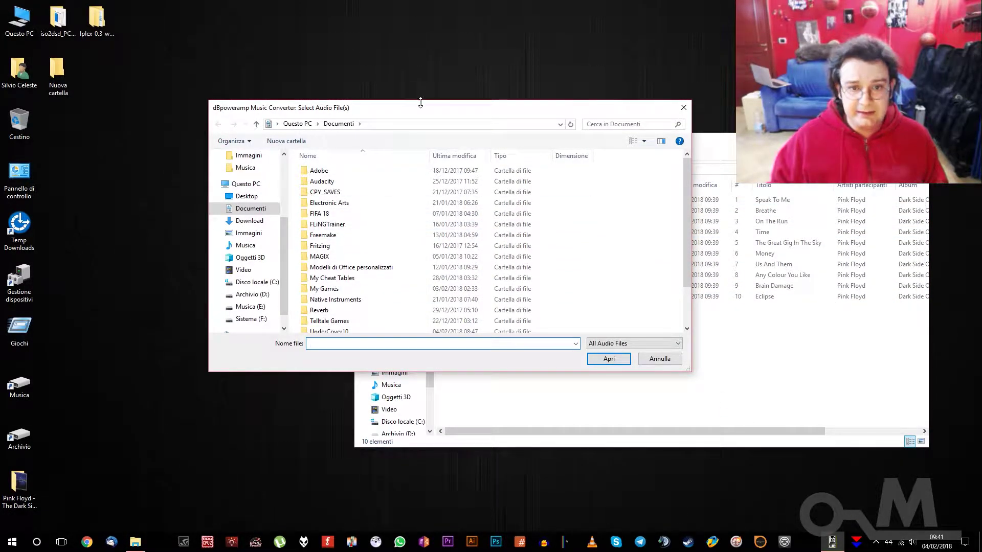
left_click(245, 197)
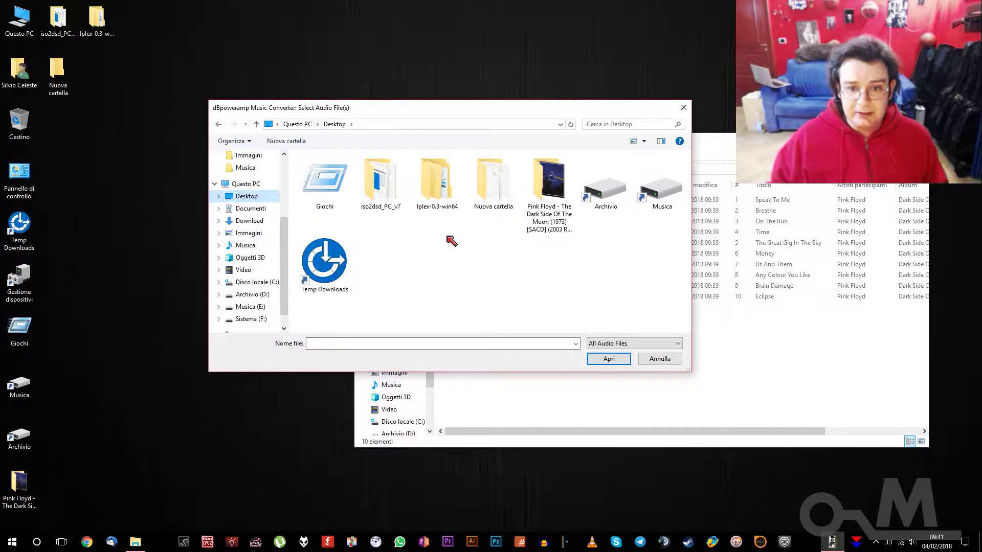
left_click(500, 192)
double_click(500, 191)
left_click(338, 210)
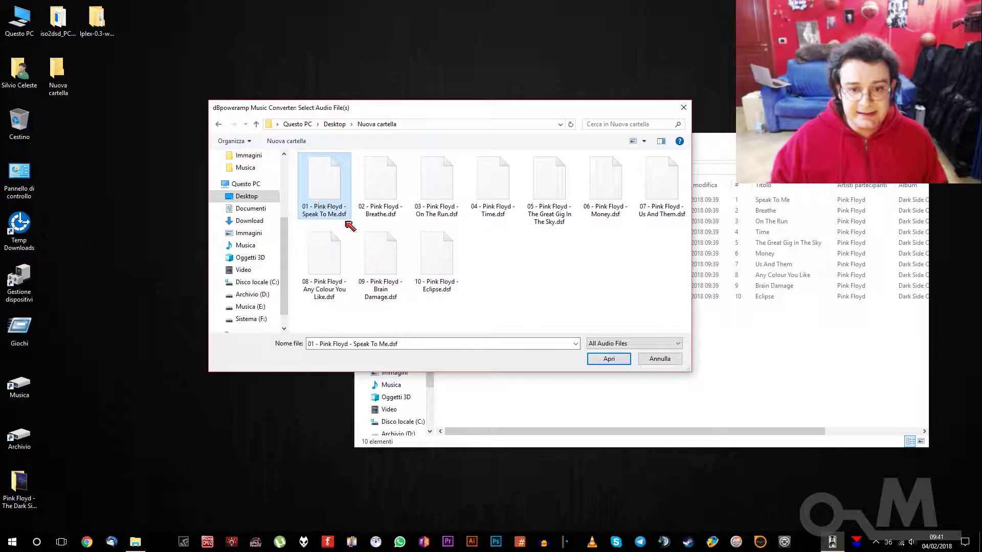
left_click(448, 264, "shift")
left_click(613, 362)
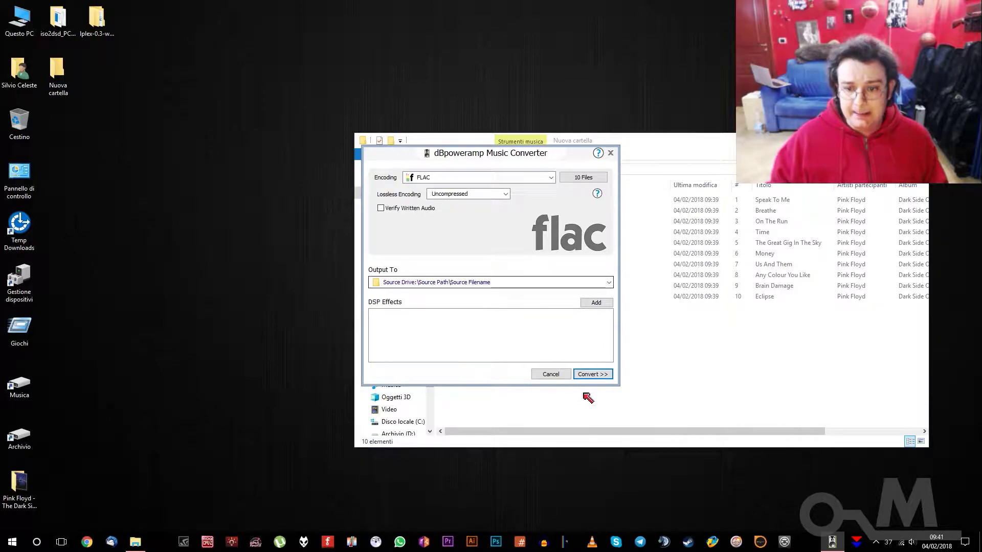
left_click(602, 303)
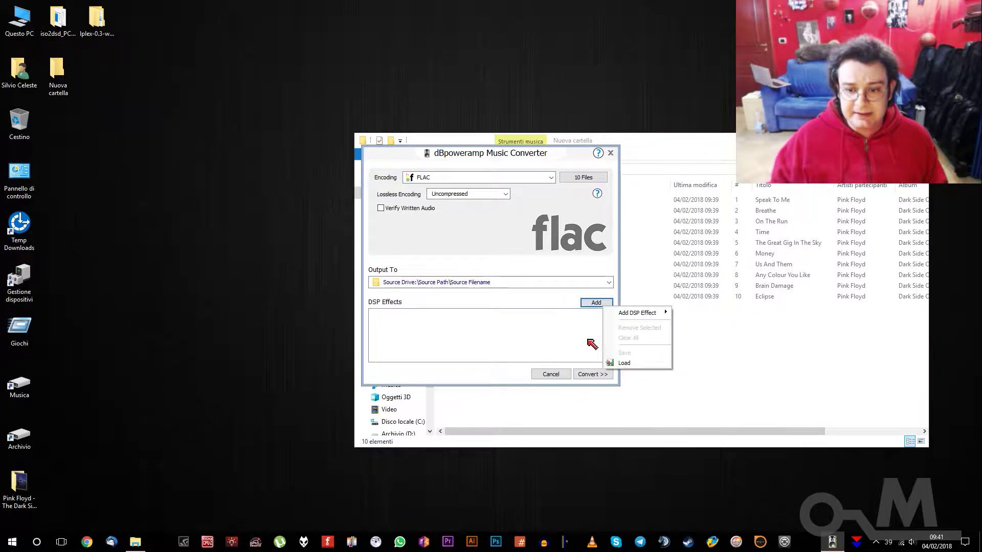
mouse_move(634, 313)
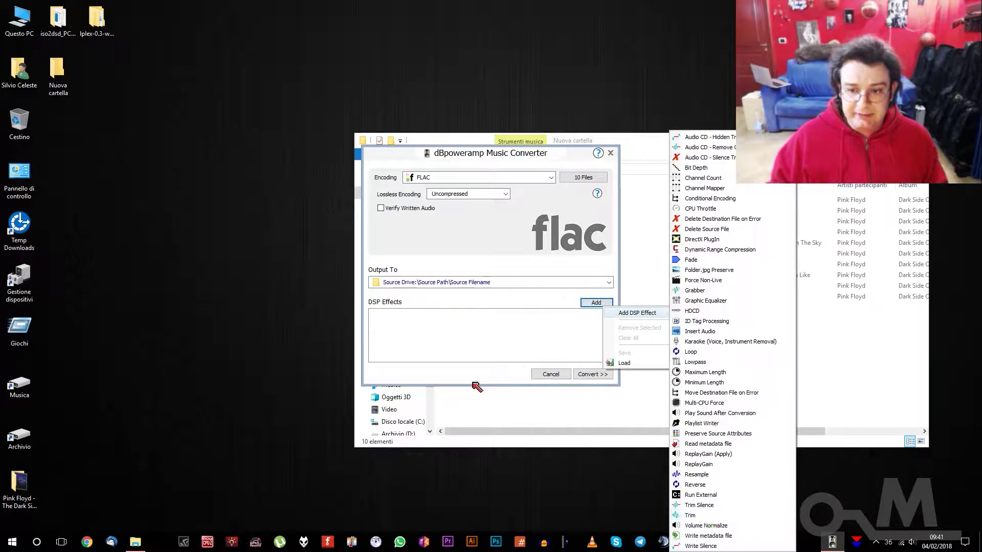
left_click(442, 349)
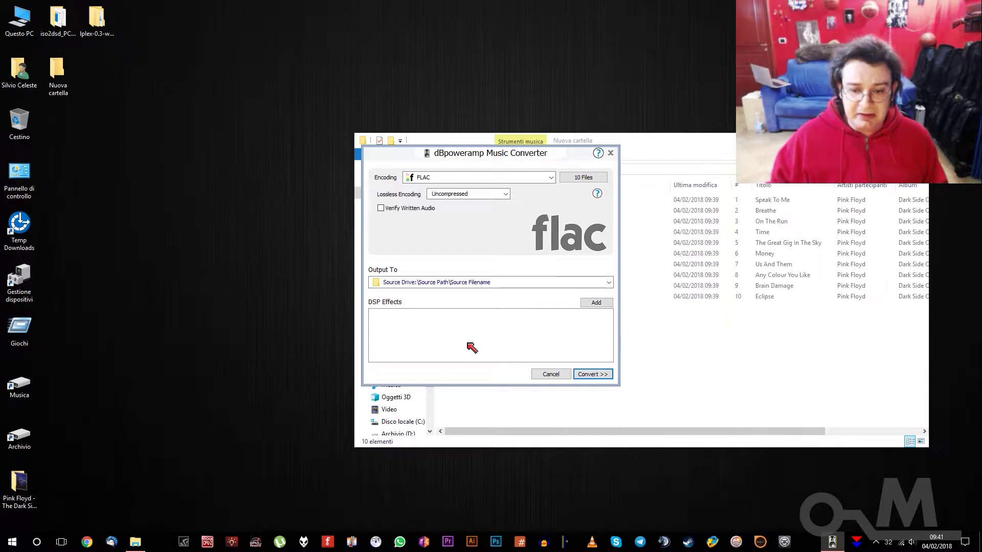
Convert the ten loaded DSF tracks to uncompressed FLAC in their source folder.
left_click(602, 379)
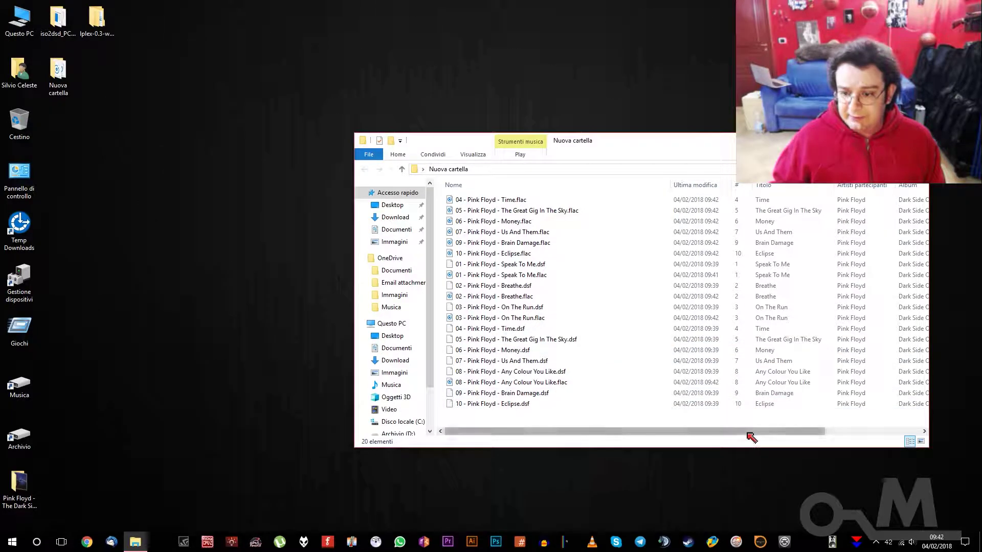
left_click_drag(747, 432, 842, 431)
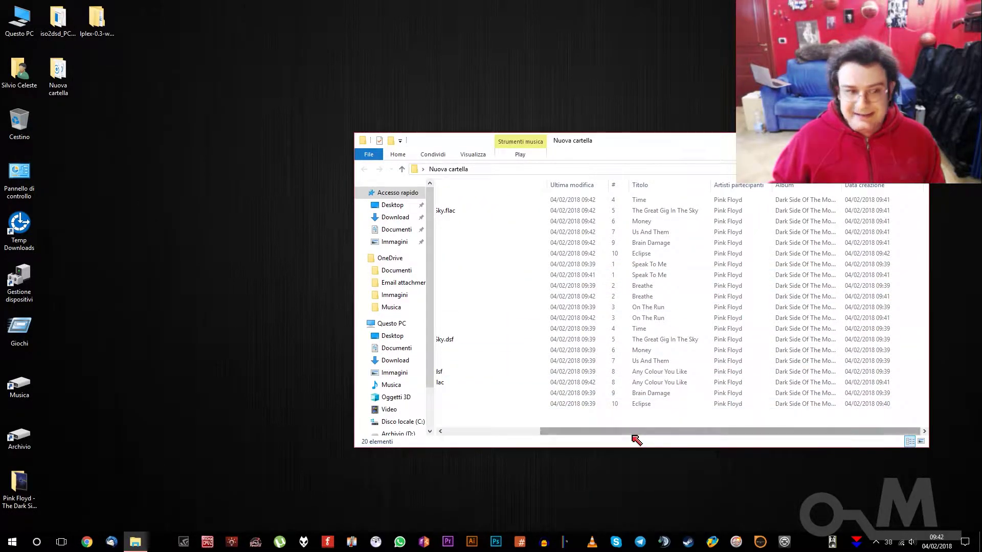
left_click_drag(636, 431, 541, 431)
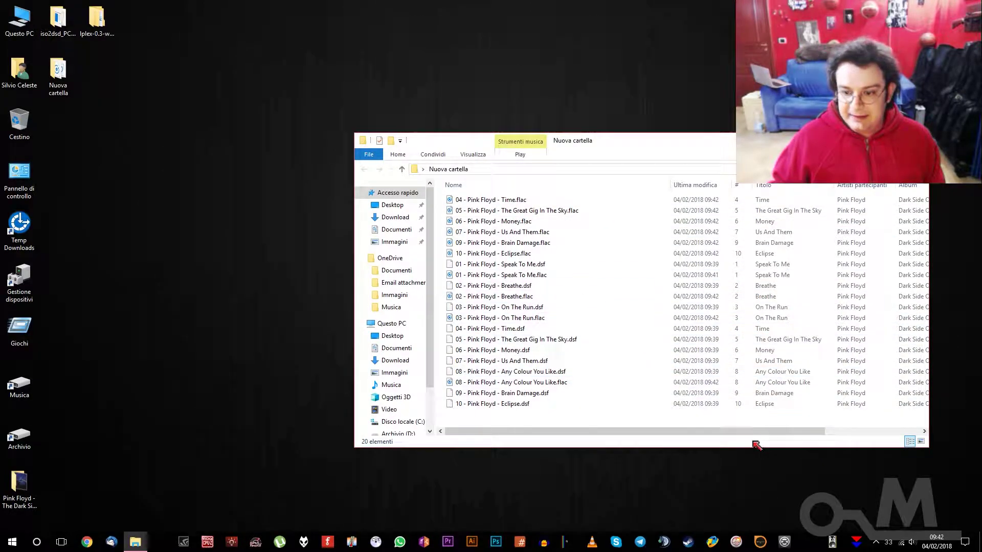
mouse_move(786, 431)
left_mouse_down()
mouse_move(881, 430)
mouse_move(785, 431)
left_mouse_up()
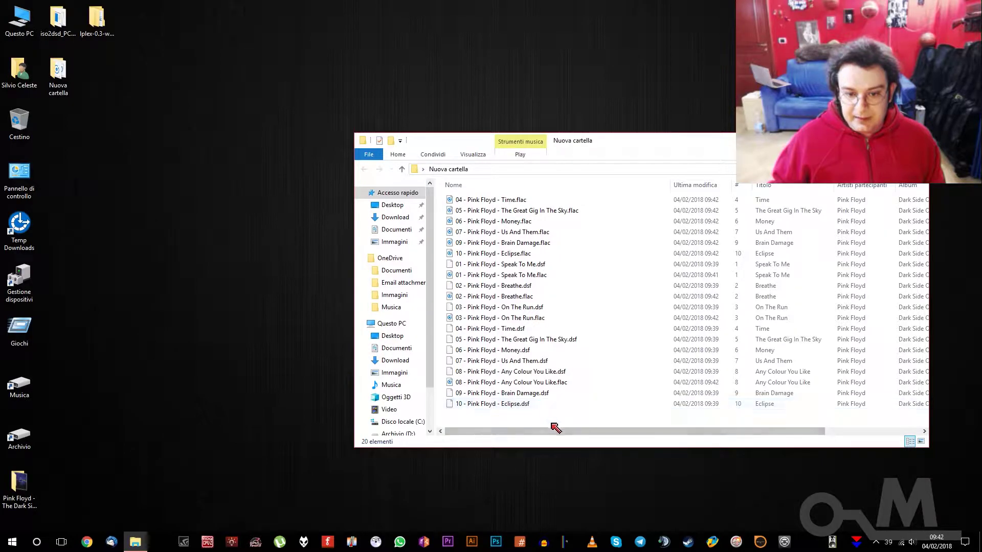
right_click(553, 424)
left_click(533, 421)
right_click(532, 419)
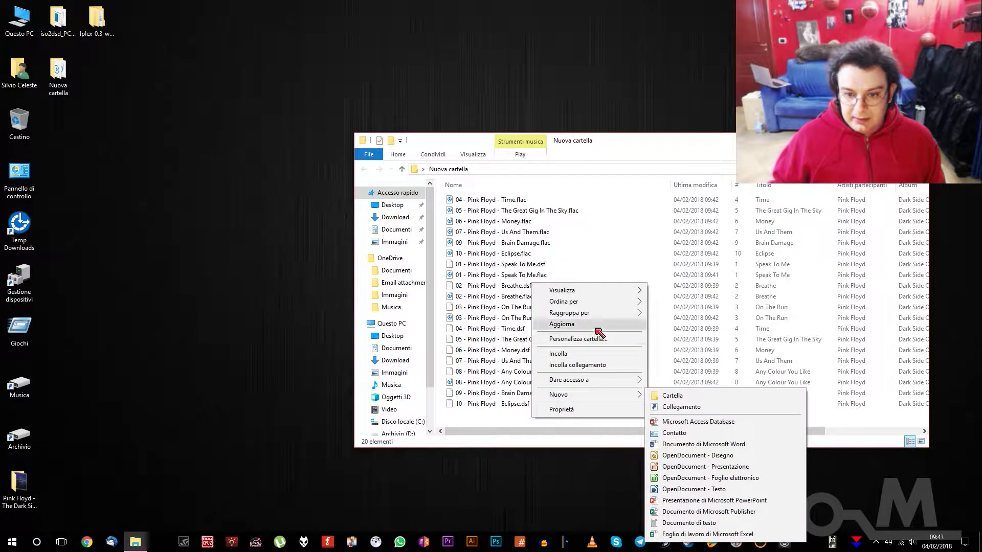
mouse_move(601, 305)
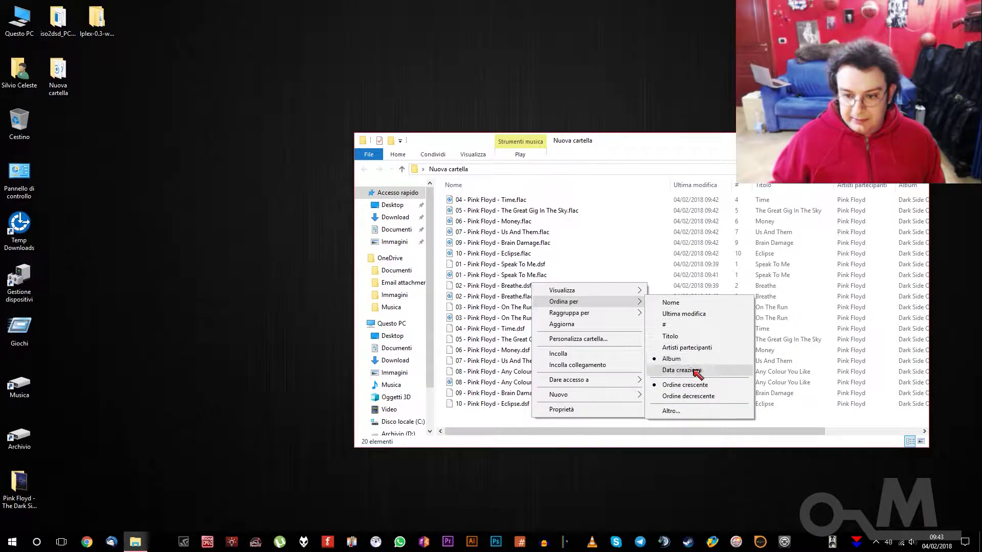
left_click(635, 436)
left_click_drag(646, 437, 603, 425)
Delete all ten DSF tracks from Nuova cartella, keeping only the FLAC files.
left_click(491, 265)
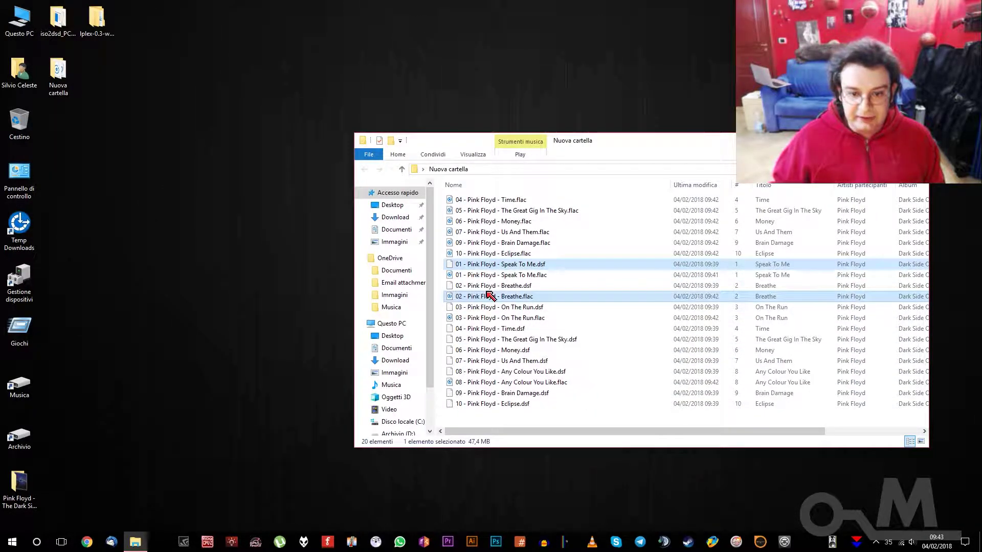
left_click(488, 286, "ctrl")
left_click(488, 285, "ctrl")
left_click(489, 285, "ctrl")
left_click(488, 309, "ctrl")
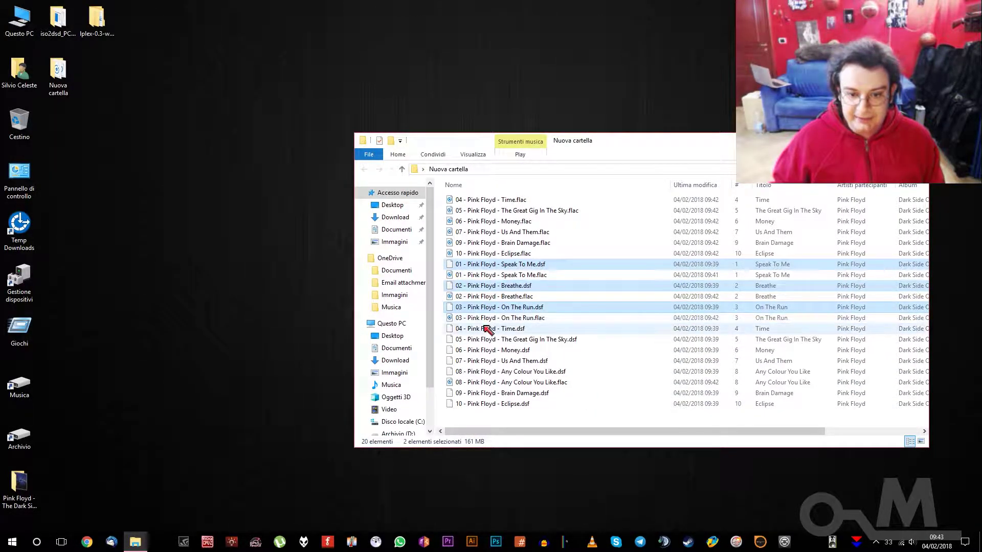
left_click(487, 328, "ctrl")
left_click(486, 339, "ctrl")
left_click(486, 350, "ctrl")
left_click(483, 371, "ctrl")
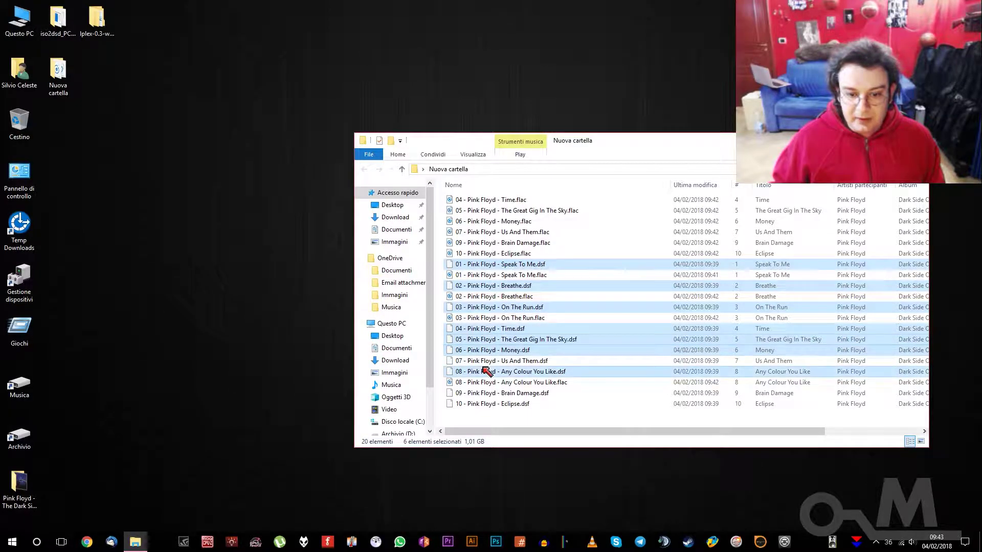
left_click(484, 360, "ctrl")
left_click(485, 392, "ctrl")
left_click(482, 403, "ctrl")
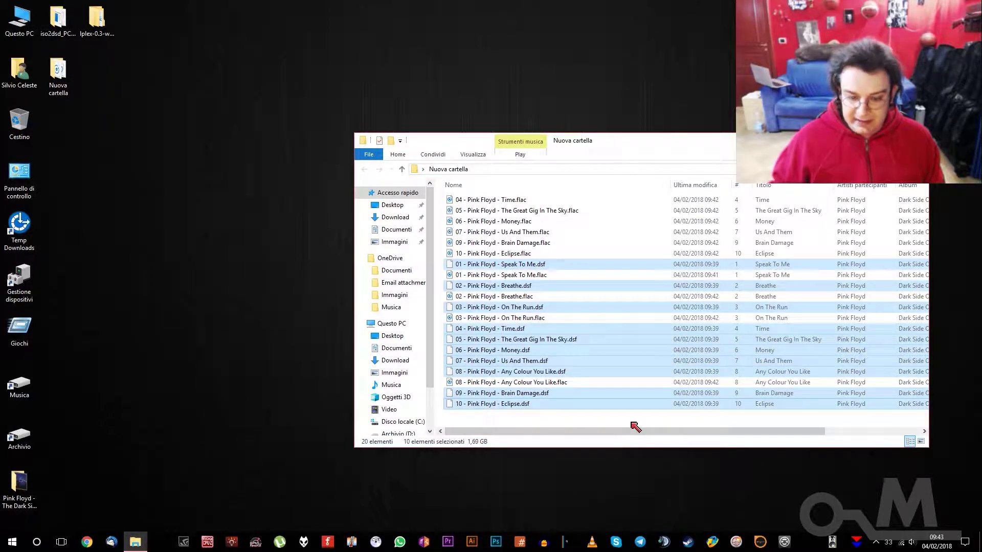
key("Delete")
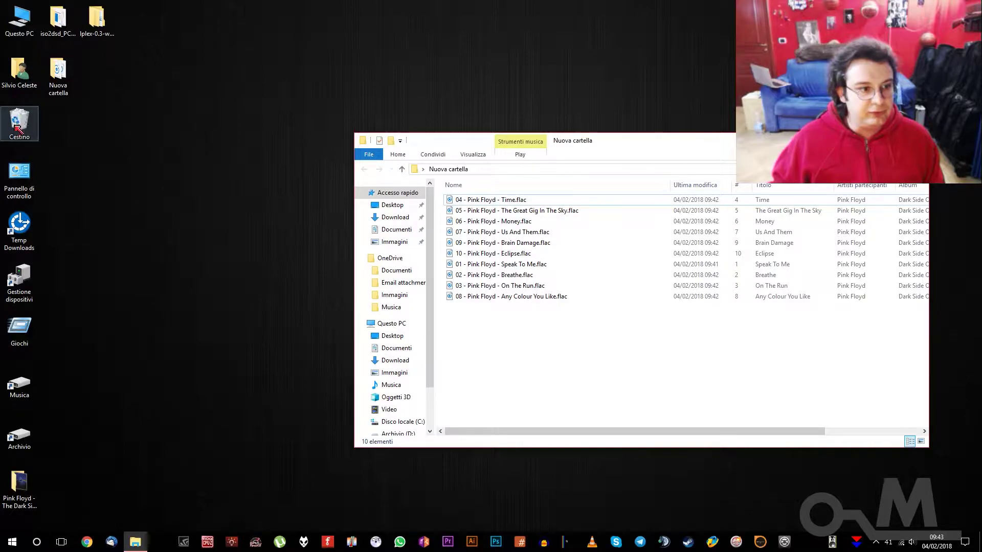
Empty the recycle bin, permanently removing the deleted DSF tracks.
right_click(15, 124)
left_click(72, 150)
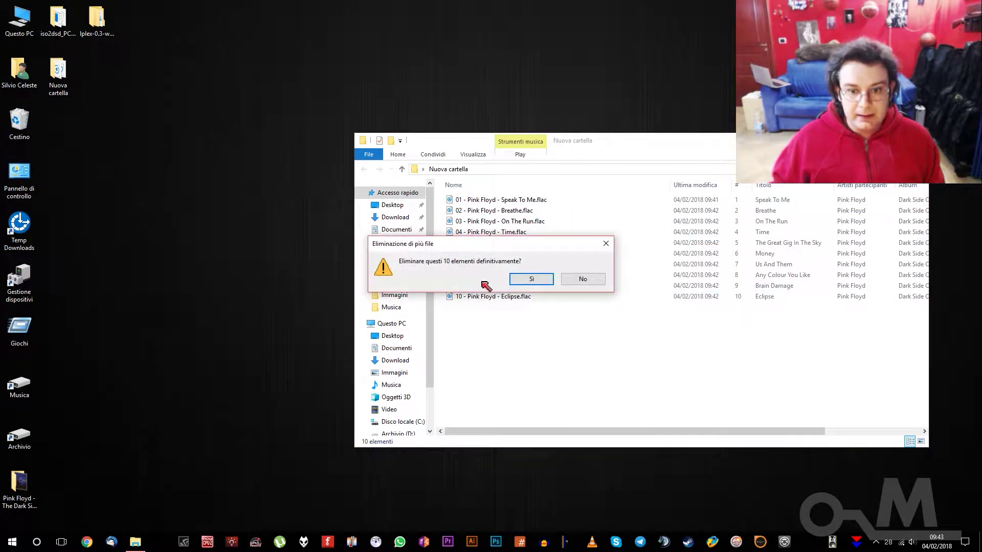
left_click(528, 280)
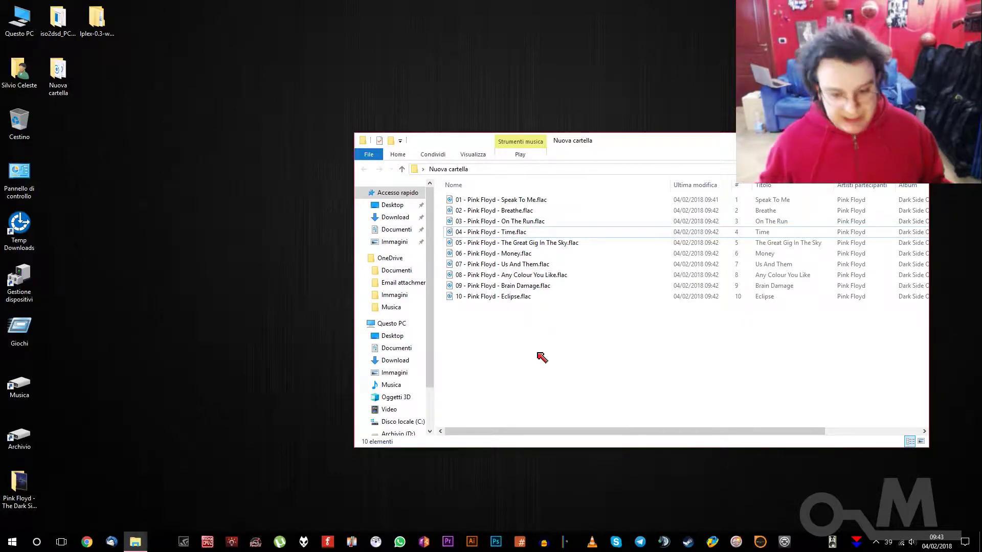
Inspect the audio format of 01 - Pink Floyd - Speak To Me.flac in MediaInfo and close the program.
left_click(565, 542)
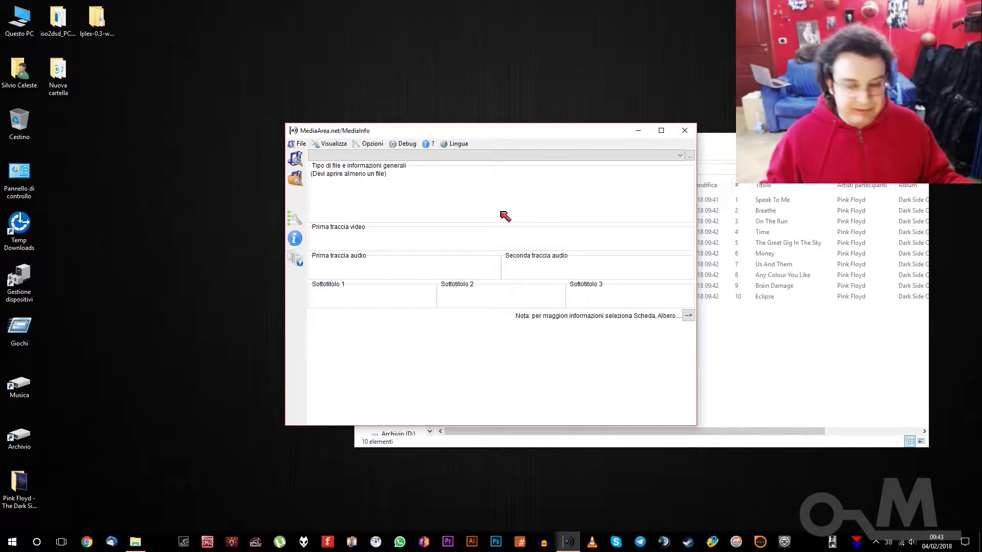
left_click(796, 362)
left_click_drag(552, 138, 818, 146)
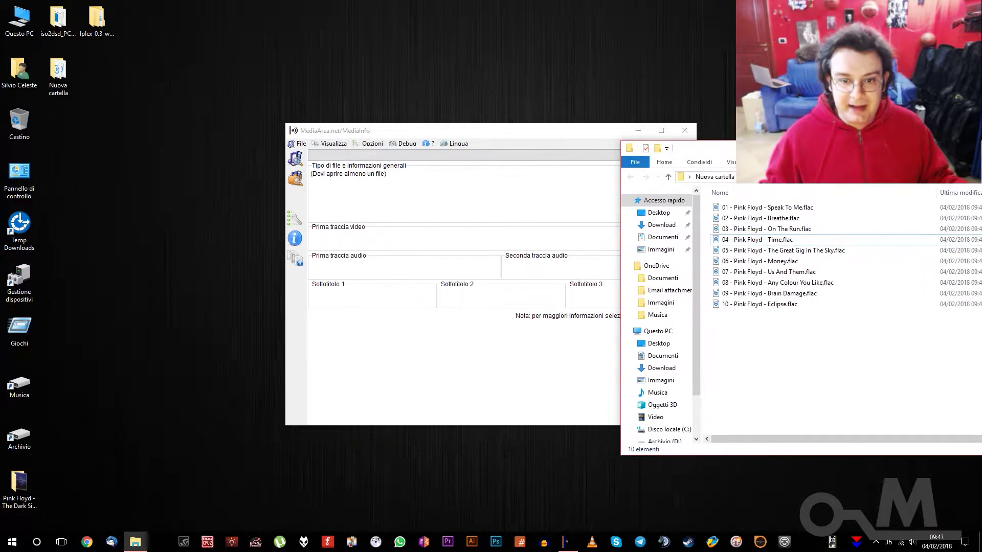
left_click_drag(726, 207, 471, 209)
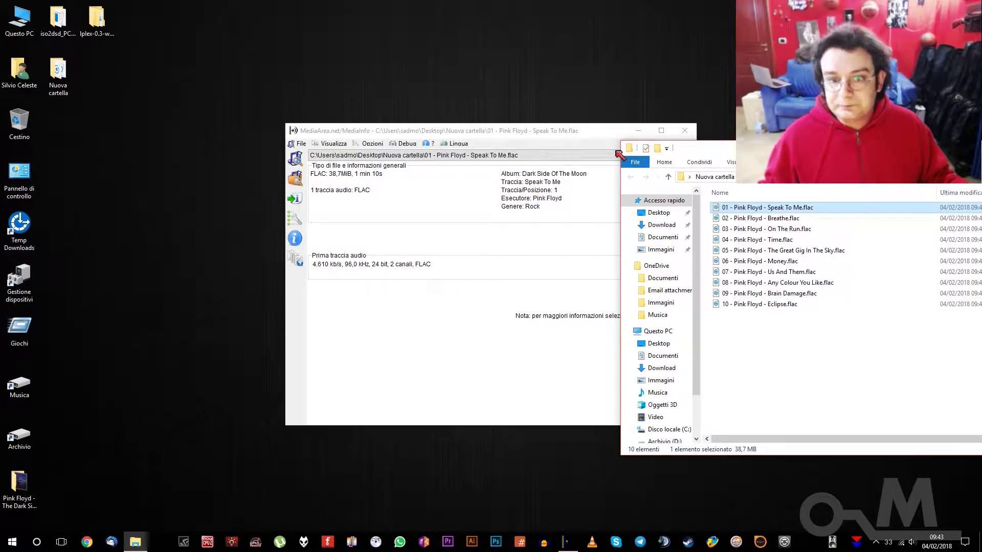
left_click(685, 130)
Move the Nuova cartella window back toward the middle of the desktop and examine the FLAC files' names and tag columns.
left_click_drag(701, 148, 680, 148)
left_click_drag(861, 153, 567, 109)
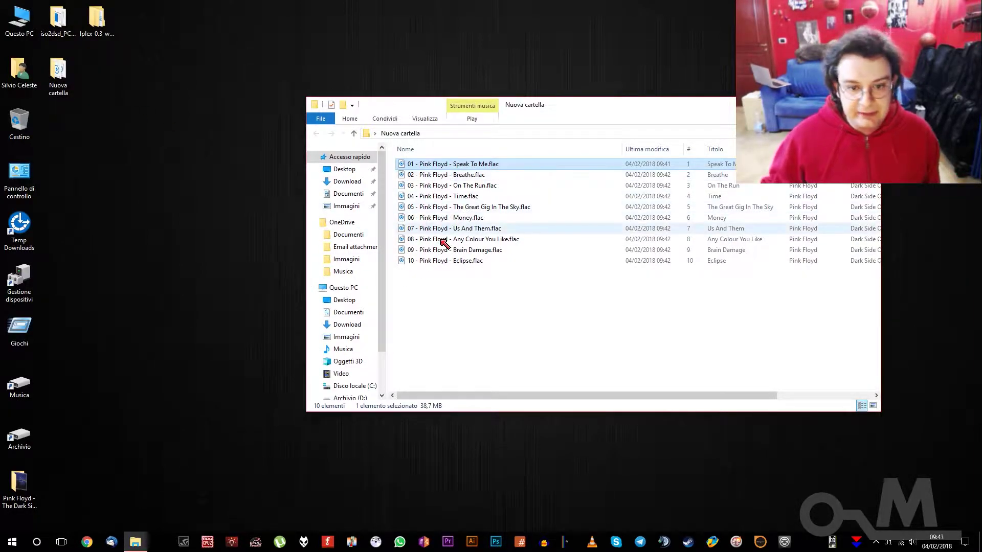
left_click(489, 333)
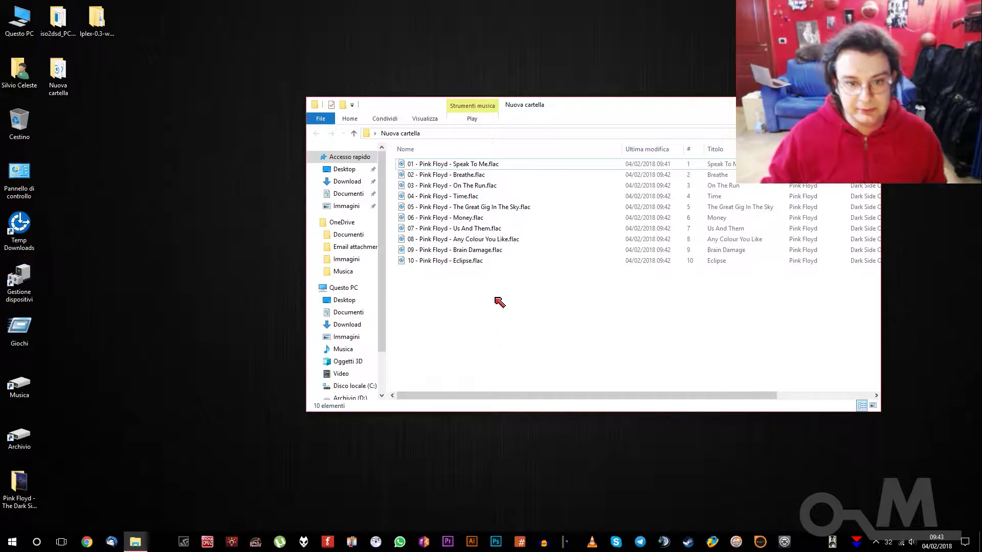
mouse_move(443, 206)
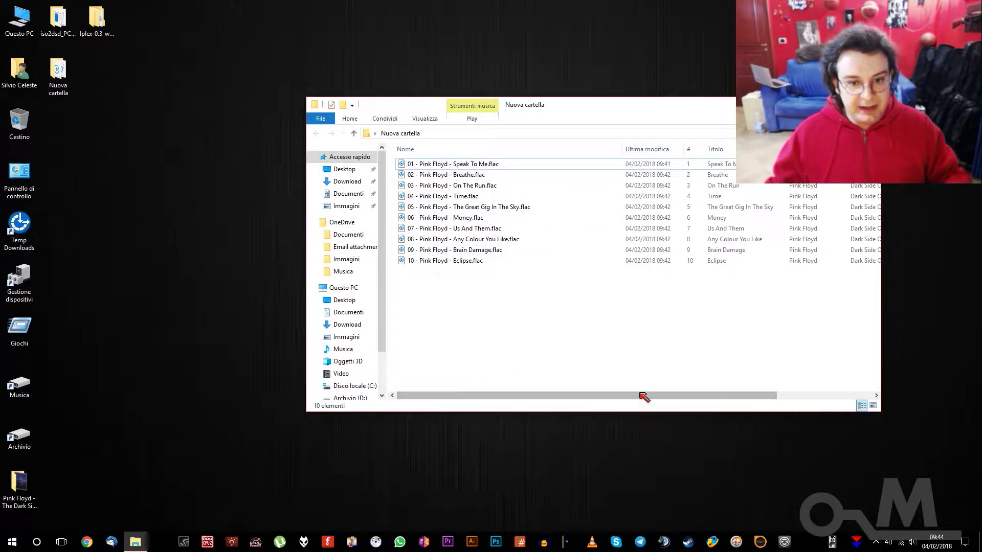
left_click_drag(608, 397, 731, 395)
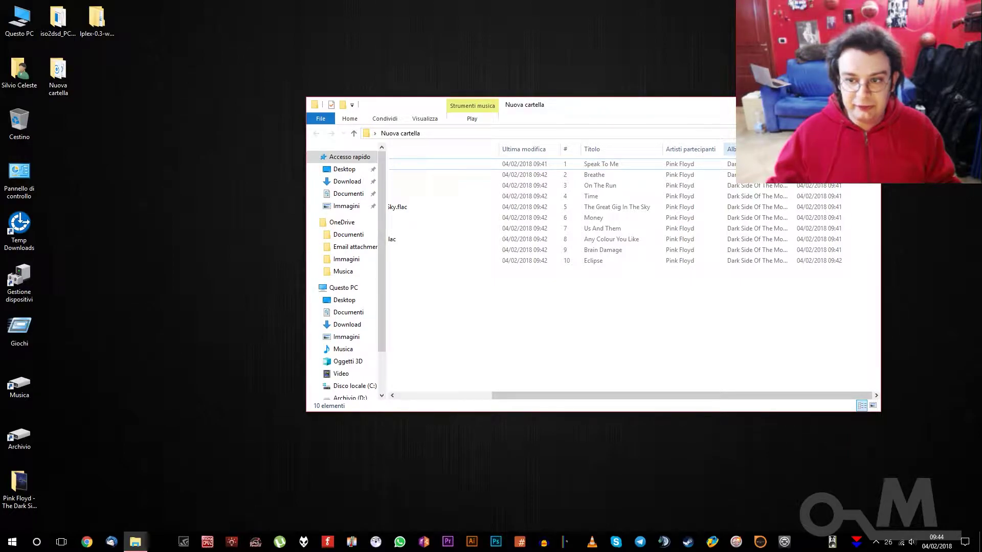
left_click_drag(681, 398, 552, 389)
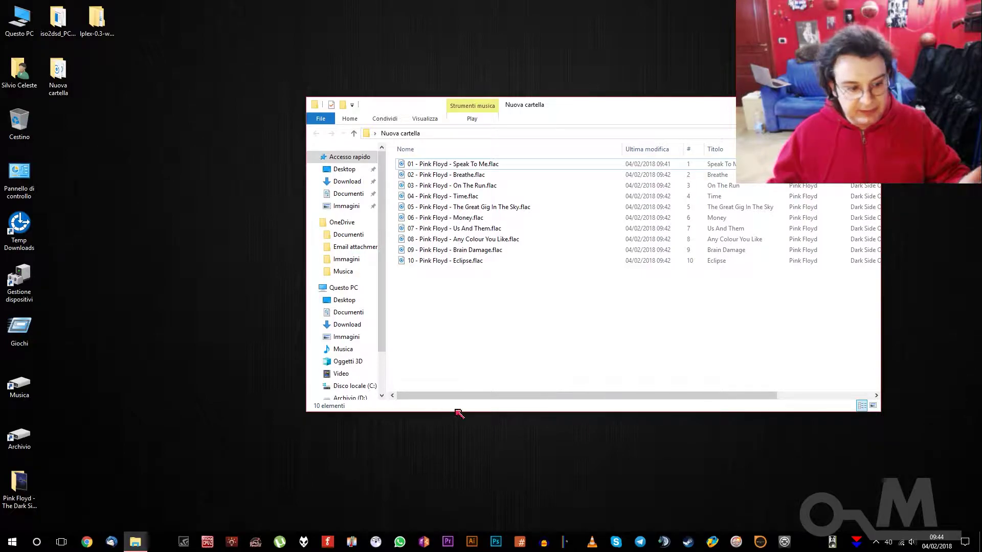
Launch Advanced Renamer and add all ten FLAC tracks from Nuova cartella to its file list.
left_click(37, 542)
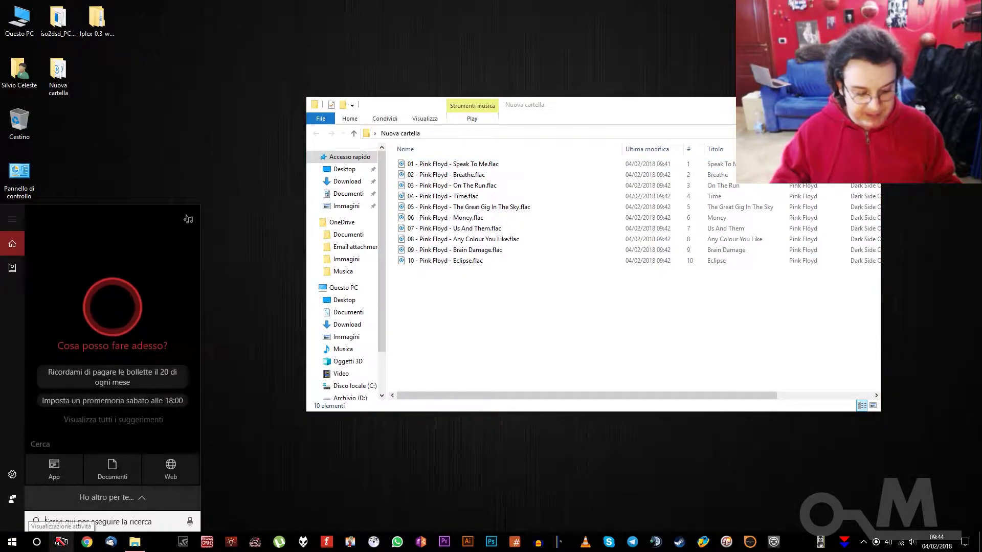
type("rename")
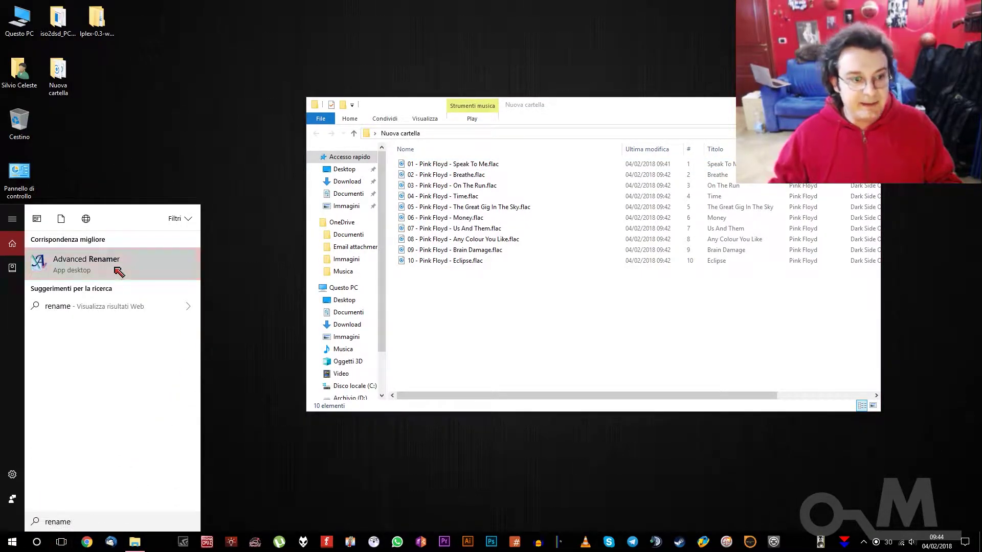
left_click(119, 272)
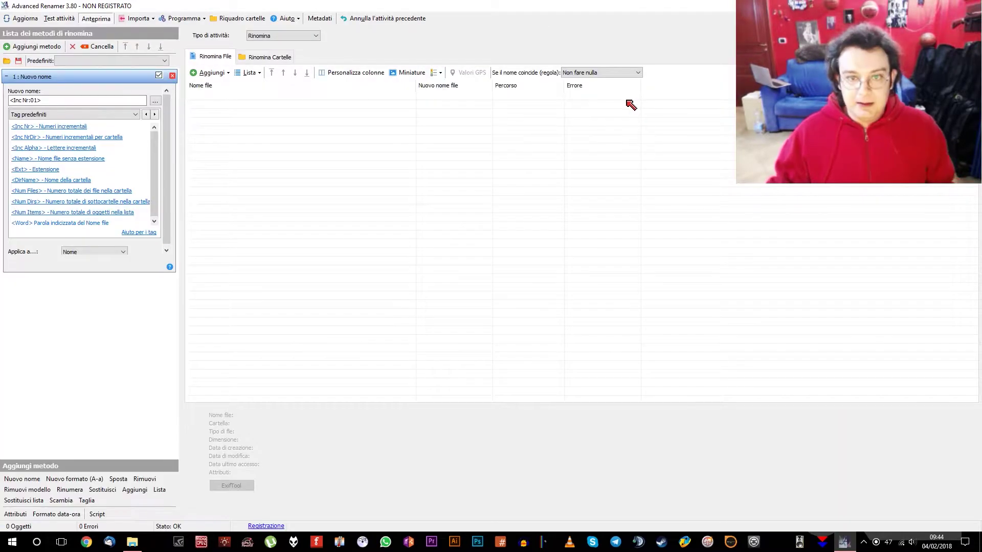
left_click(133, 542)
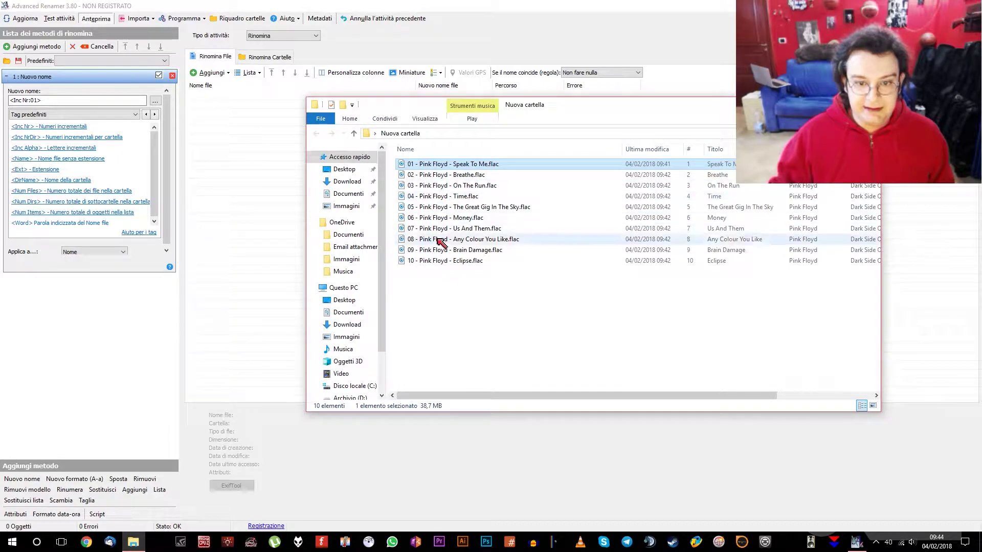
left_click(438, 260)
left_click(443, 164, "shift")
left_click_drag(443, 164, 237, 149)
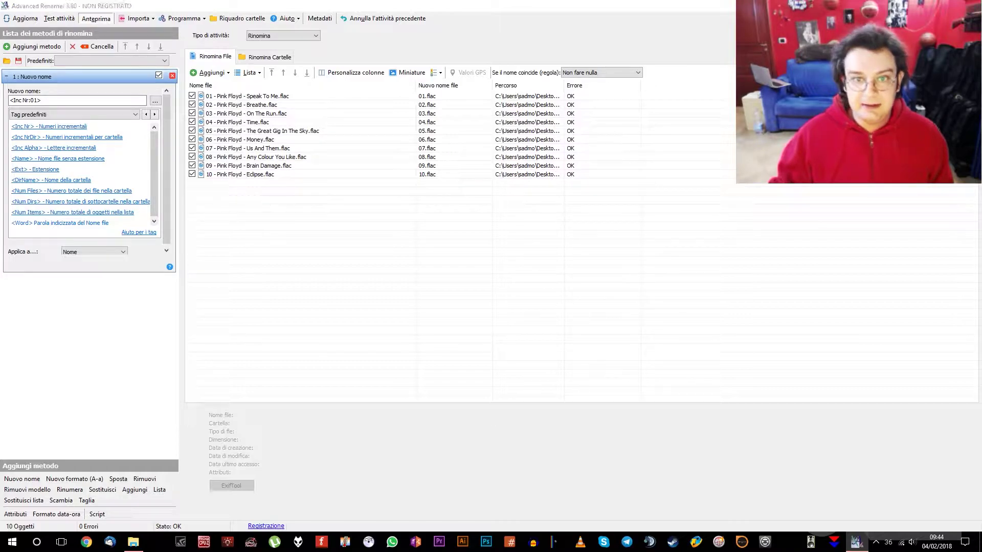
Batch-rename the ten FLAC tracks with the <Inc Nr:01> pattern, check them in Nuova cartella and close Advanced Renamer.
left_click(962, 18)
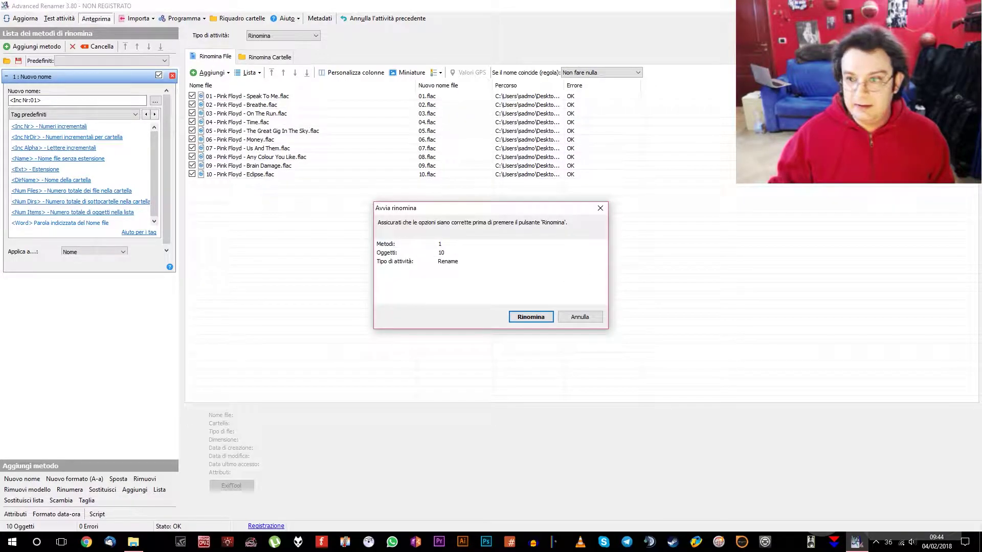
left_click(540, 318)
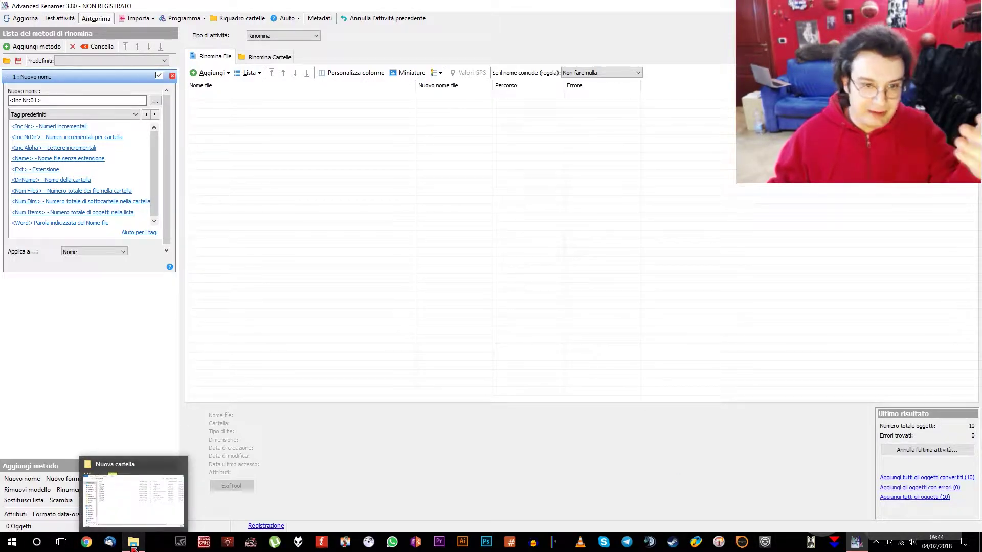
left_click(137, 543)
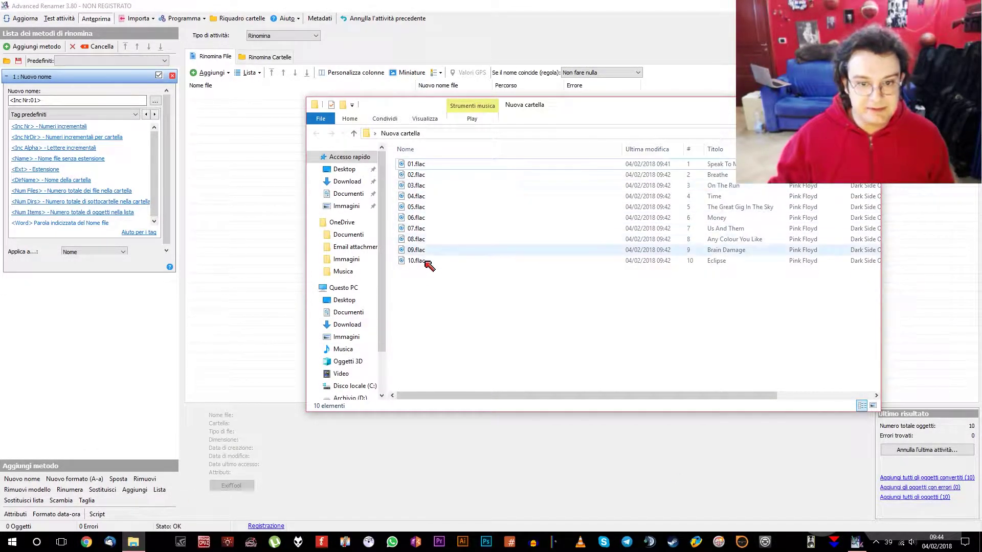
left_click(868, 104)
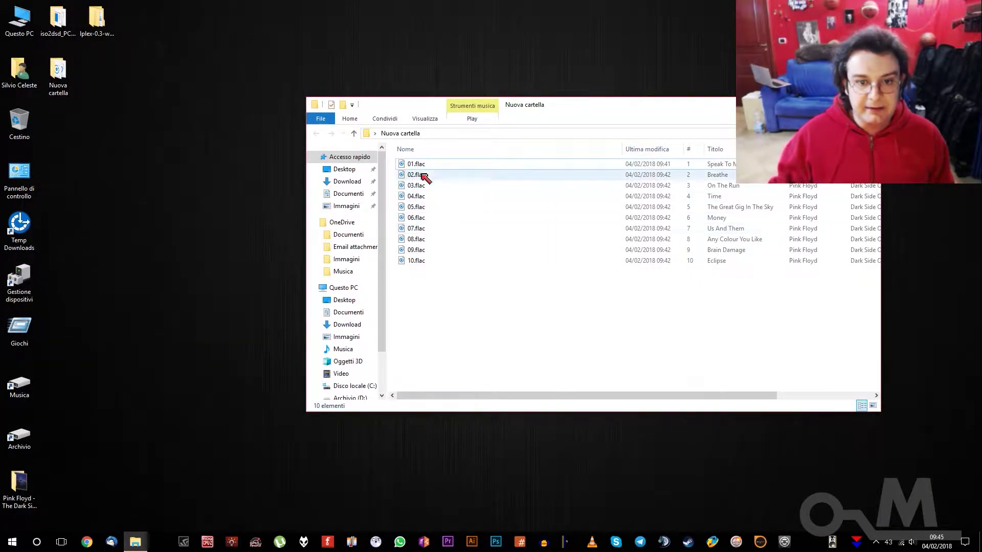
Review the renamed tracks' tag columns, close the Nuova cartella window and open the lplex-0.3-win64 folder on the desktop.
left_click_drag(436, 396, 540, 376)
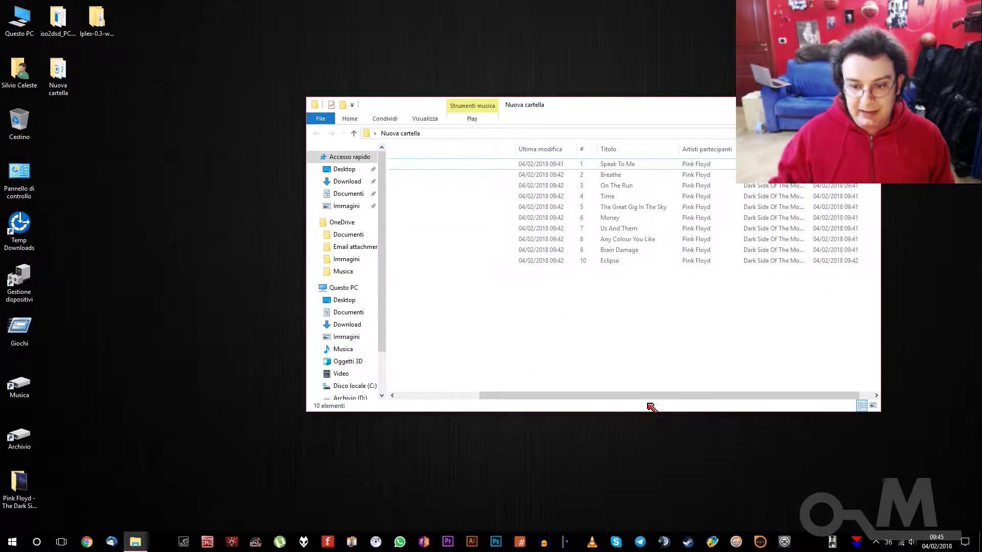
left_click_drag(648, 405, 432, 493)
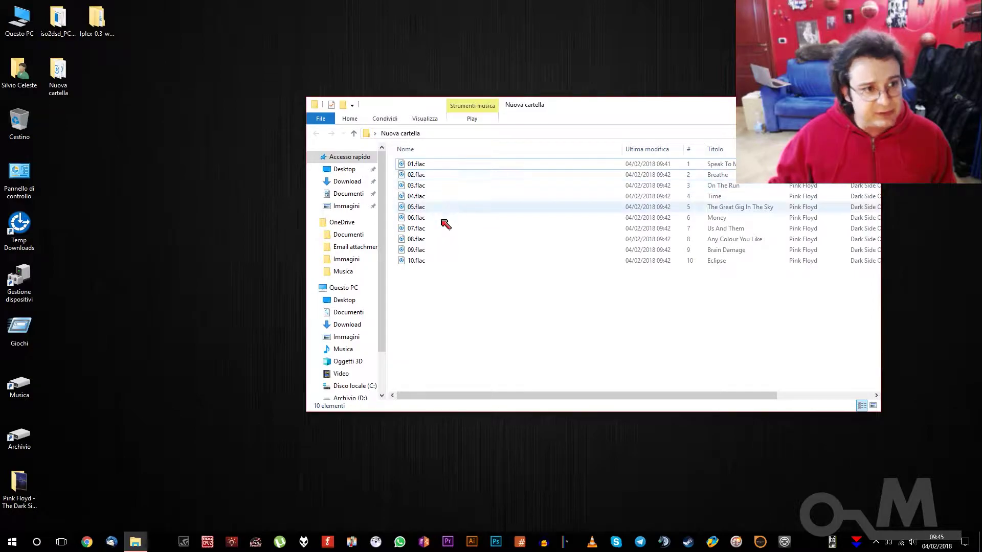
key("alt+F4")
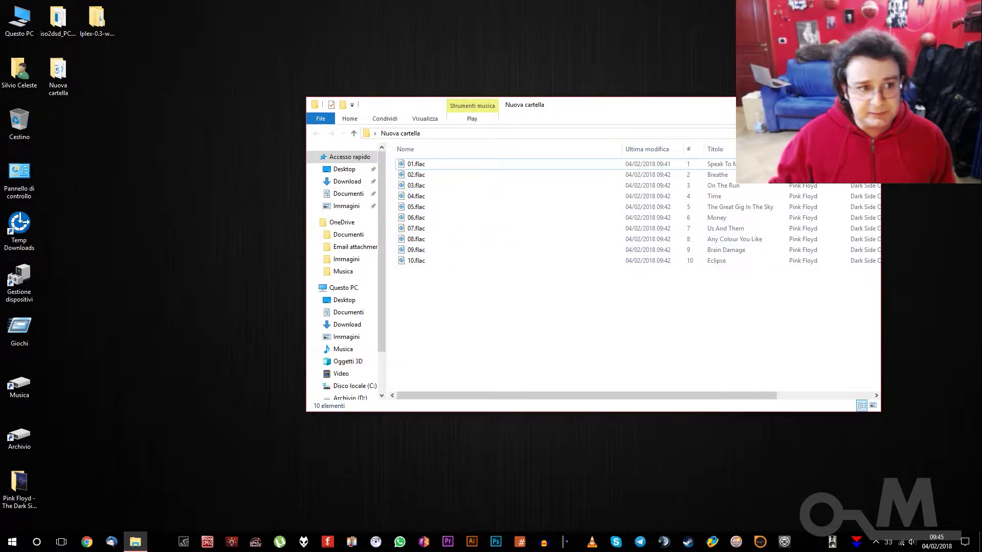
left_click(66, 71)
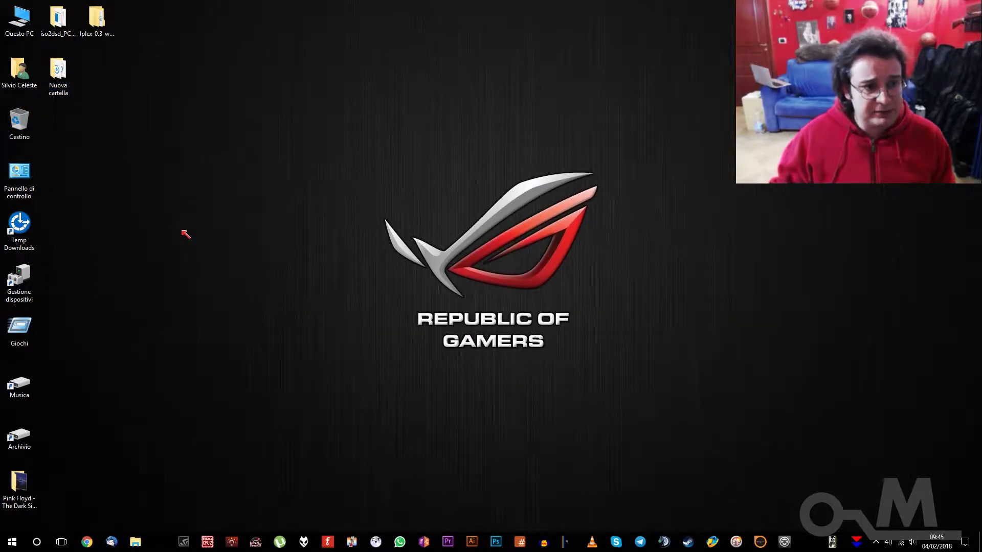
double_click(105, 19)
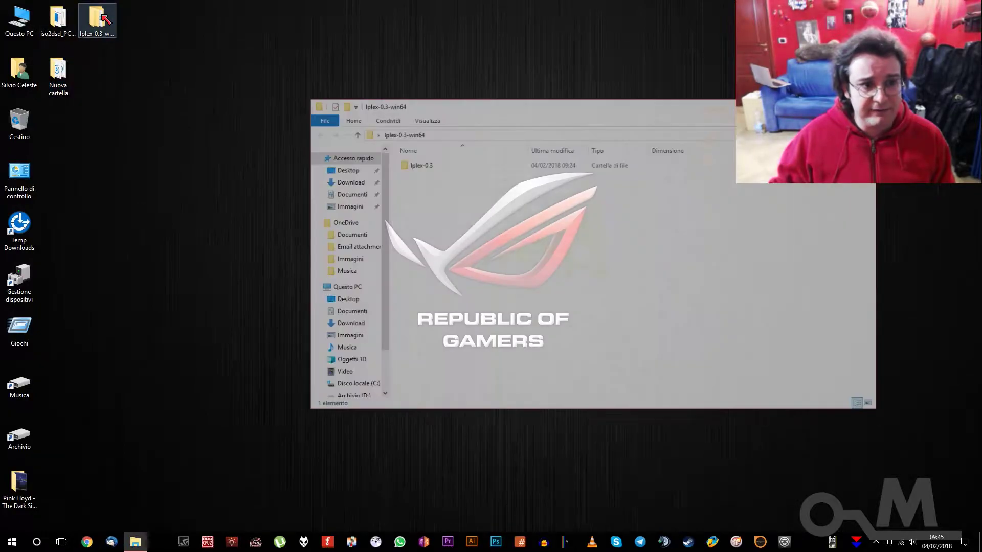
Open the lplex-0.3 subfolder and run lplex.exe on the desktop folder Nuova cartella to author the DVD folder and ISO image.
double_click(437, 168)
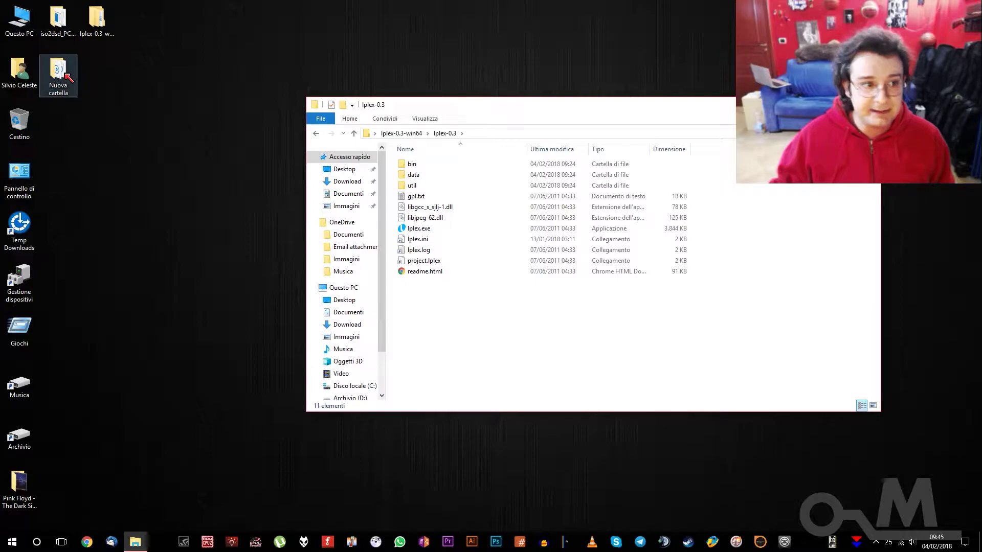
left_click_drag(65, 74, 426, 236)
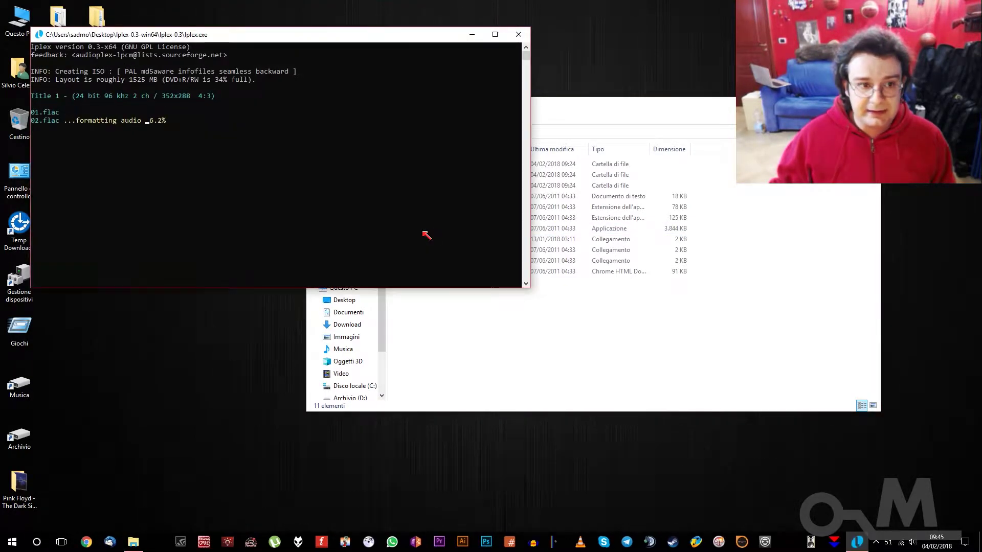
left_click_drag(263, 35, 511, 99)
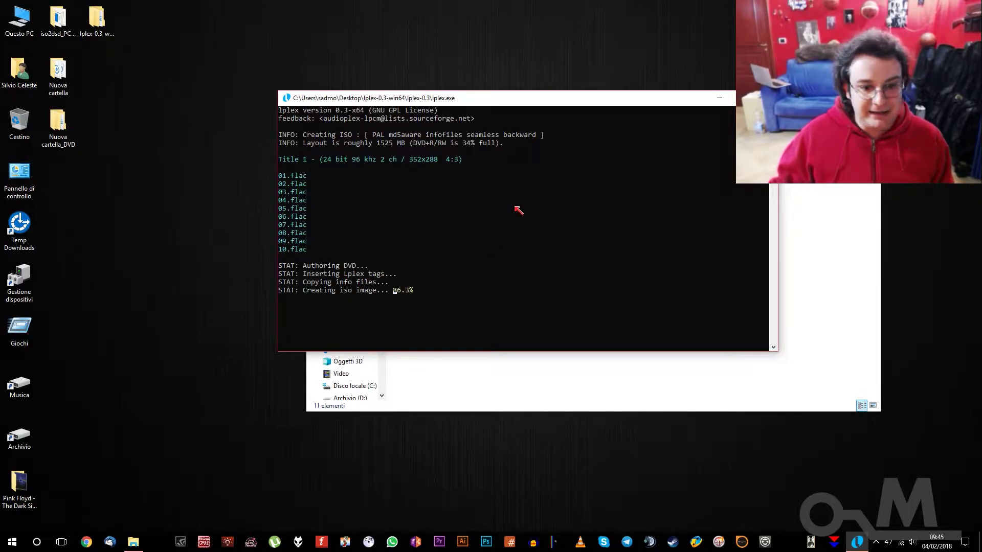
key("Return")
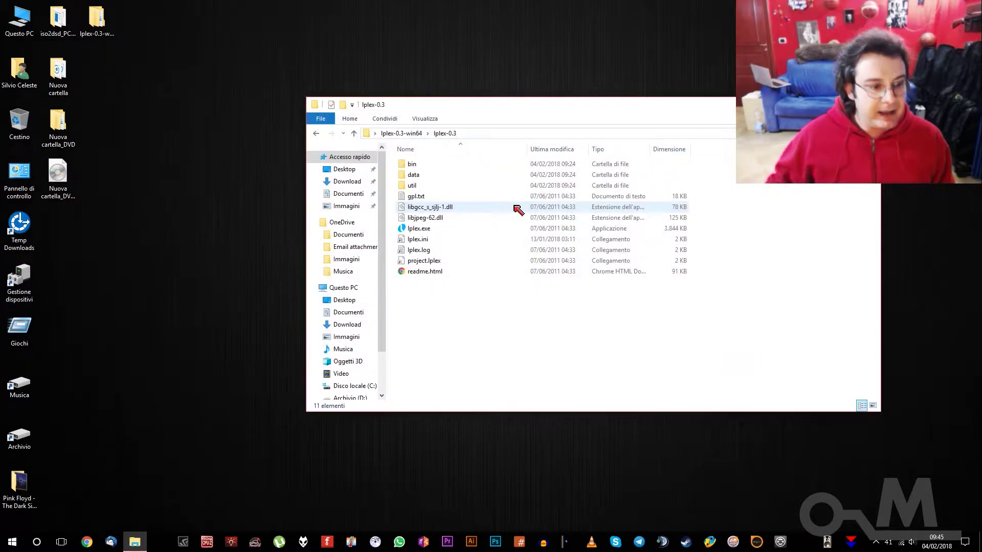
Locate the generated Nuova cartella_DVD.iso and the original Pink Floyd folder on the desktop, and close the lplex-0.3 window.
left_click(58, 177)
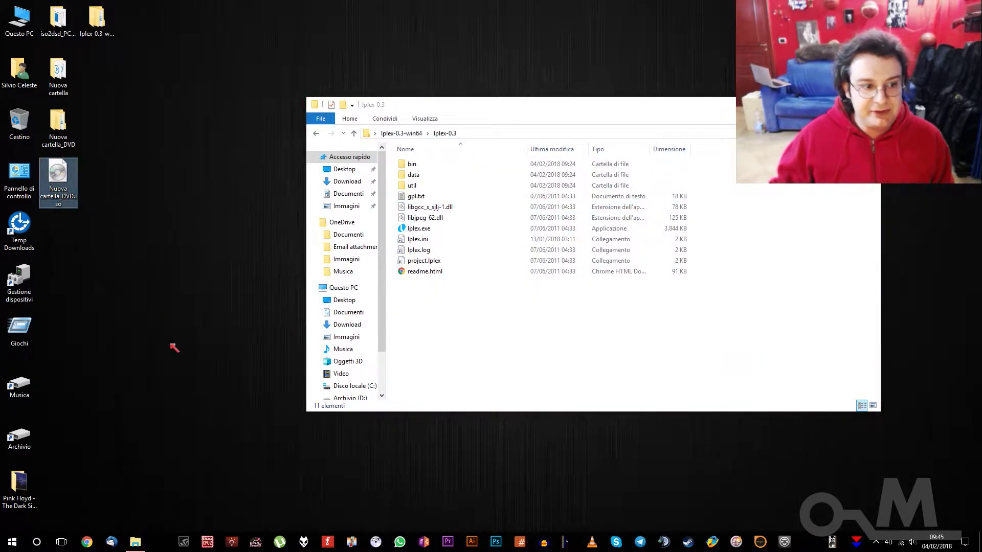
left_click(19, 486)
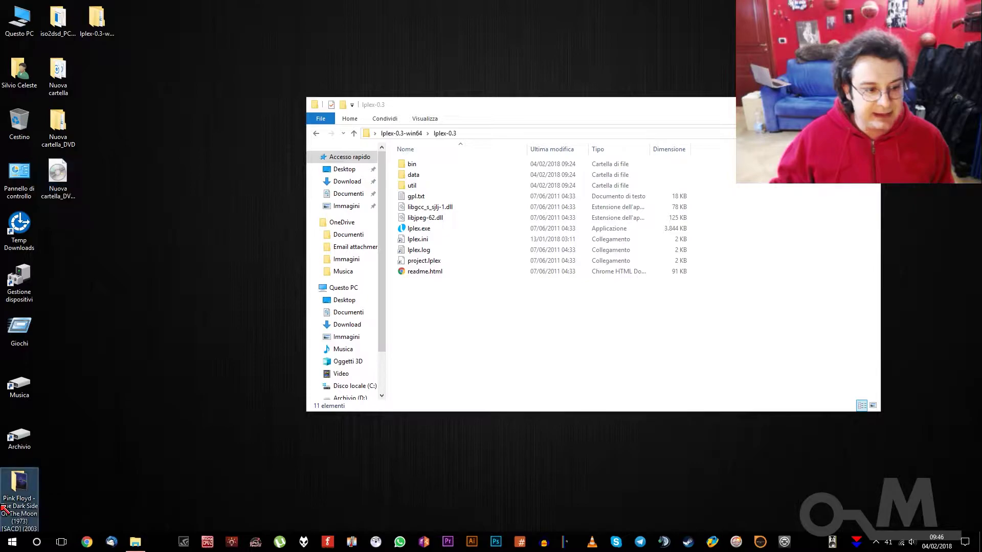
left_click(69, 179)
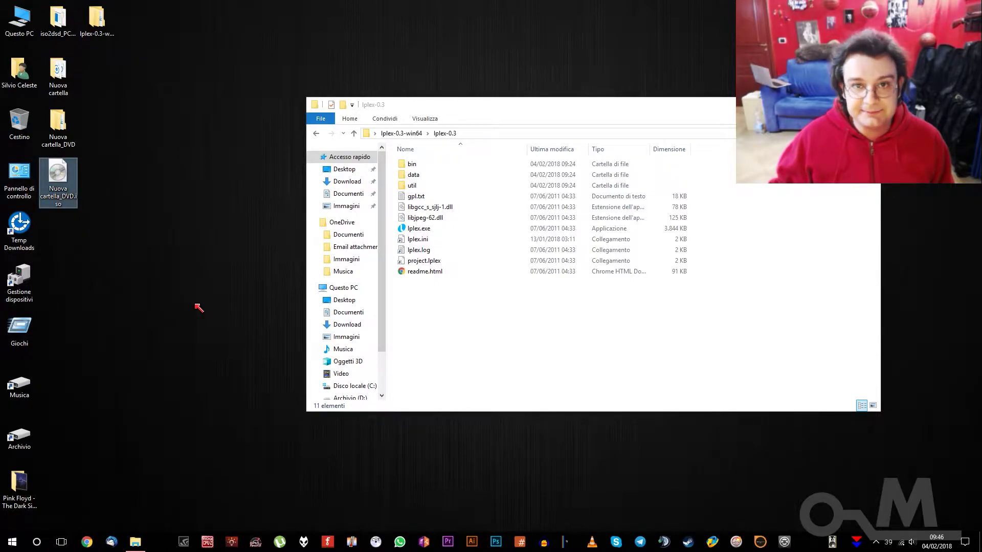
key("alt+F4")
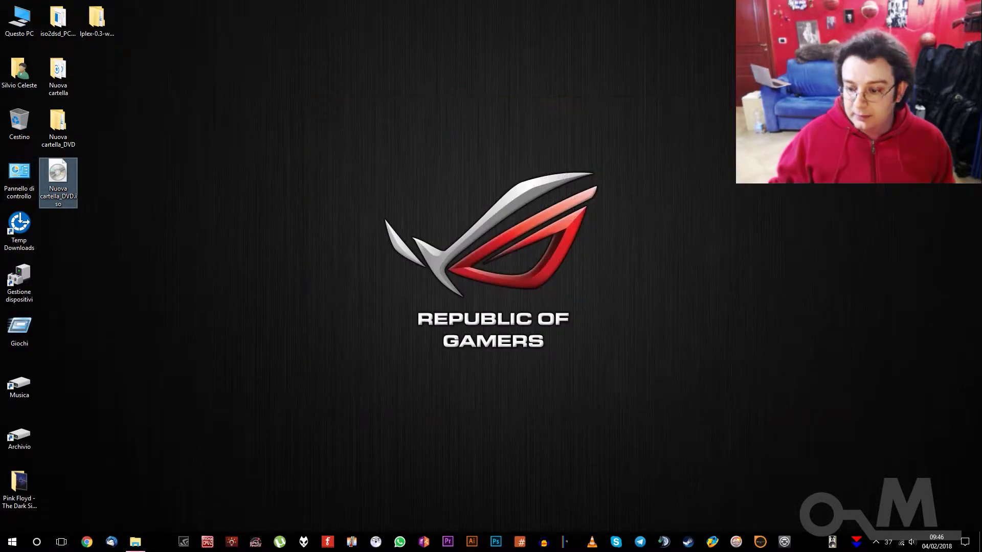
Open the Nuova cartella_DVD folder, inspect its DVD folder structure and close it.
left_click(281, 277)
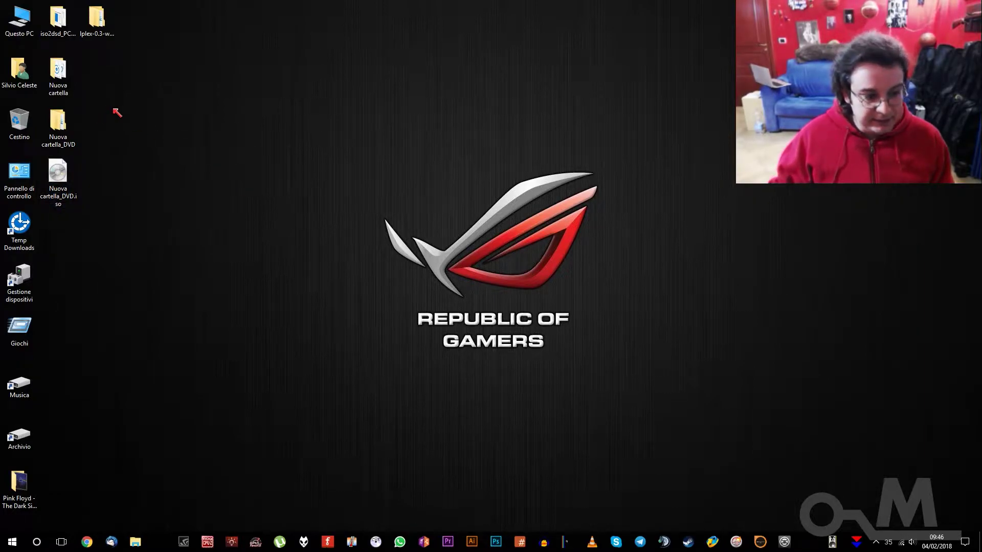
double_click(68, 124)
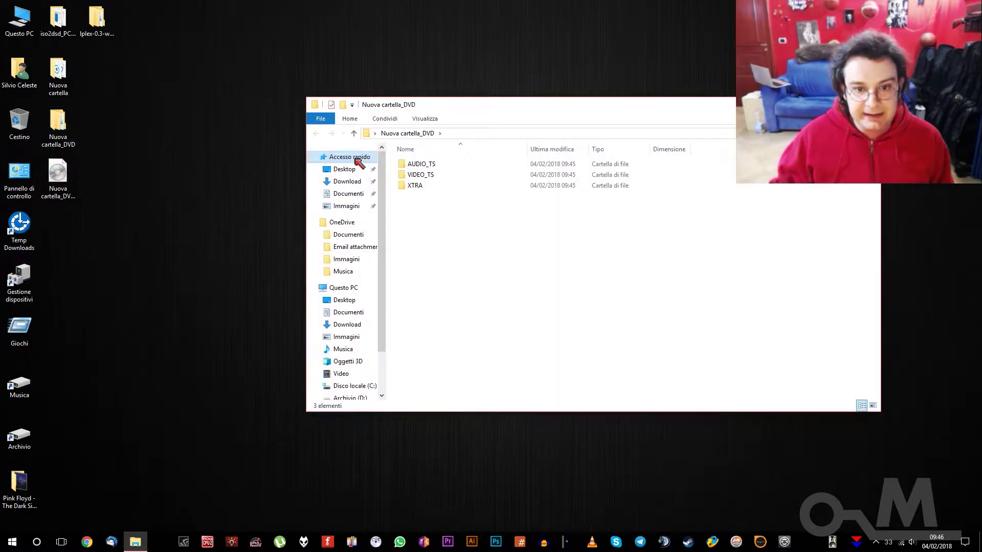
key("alt+F4")
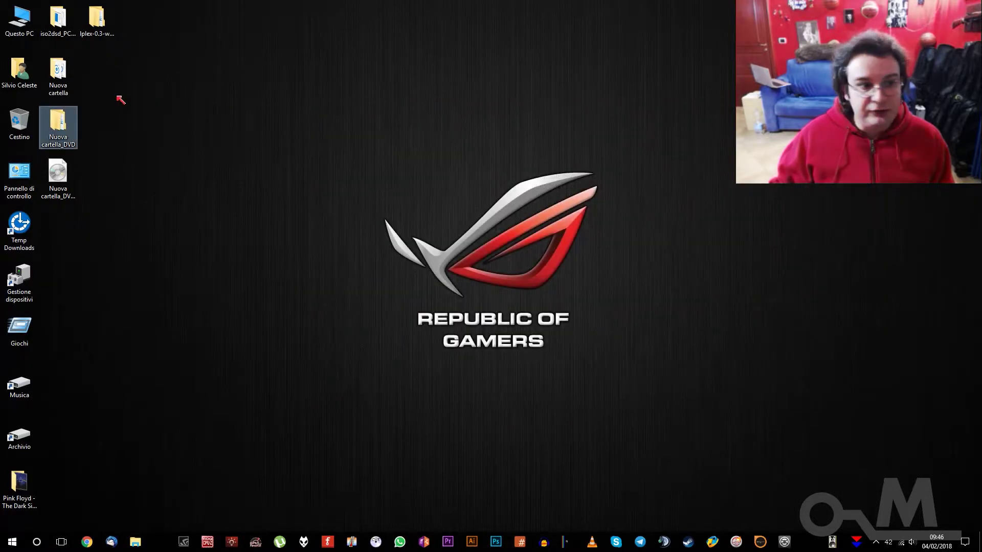
Reopen Nuova cartella, review the FLAC sampling rate and bit depth settings in AVS Audio Converter, and close both windows.
double_click(58, 72)
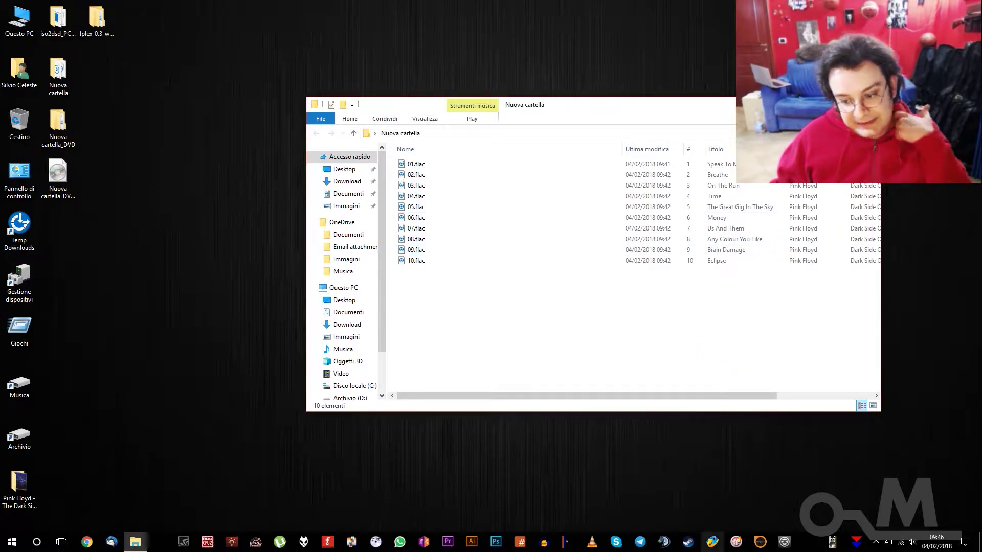
left_click(708, 541)
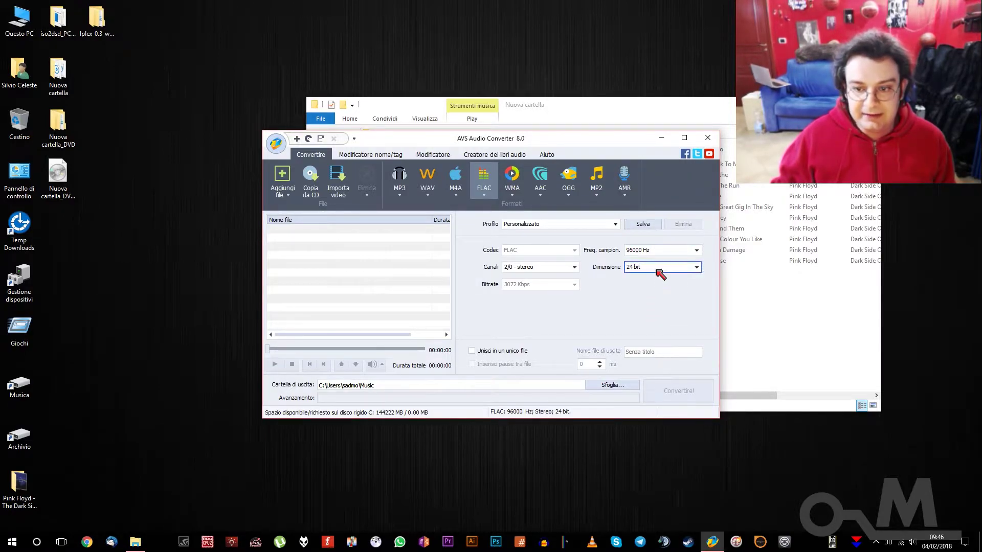
left_click(708, 138)
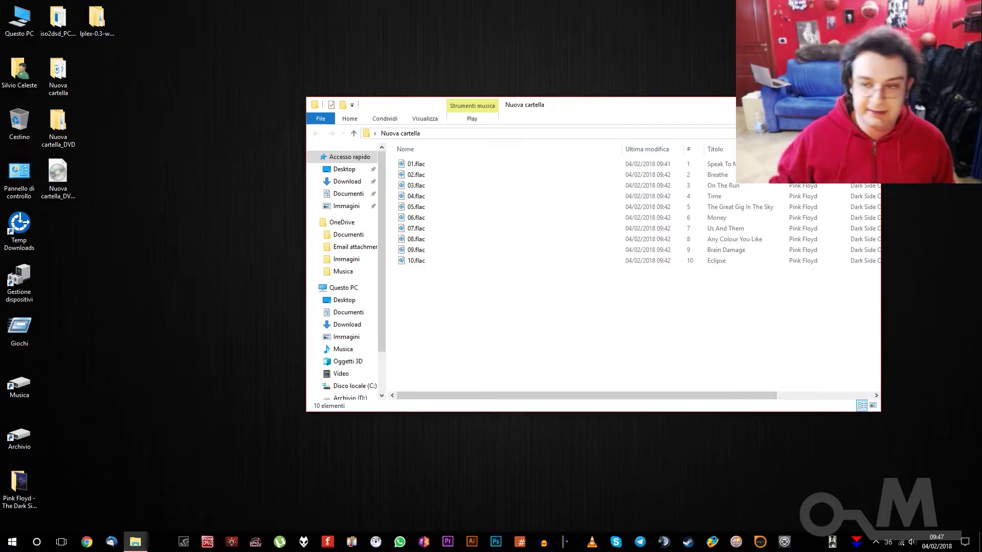
key("alt+F4")
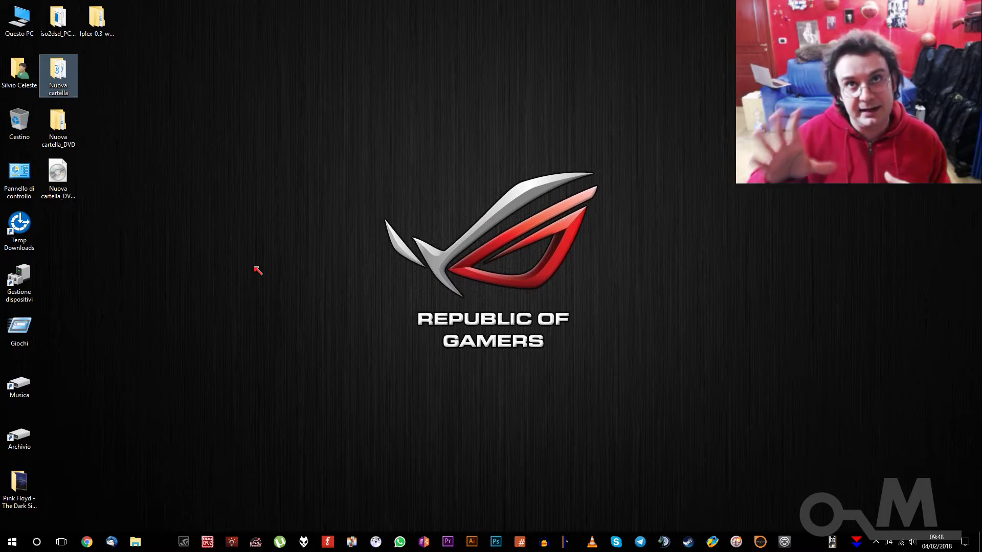
left_click(313, 261)
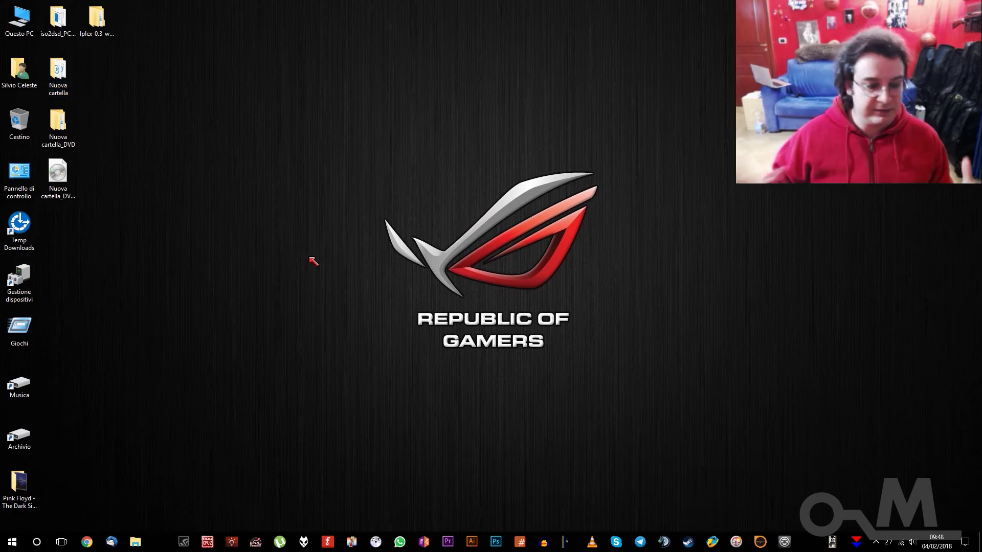